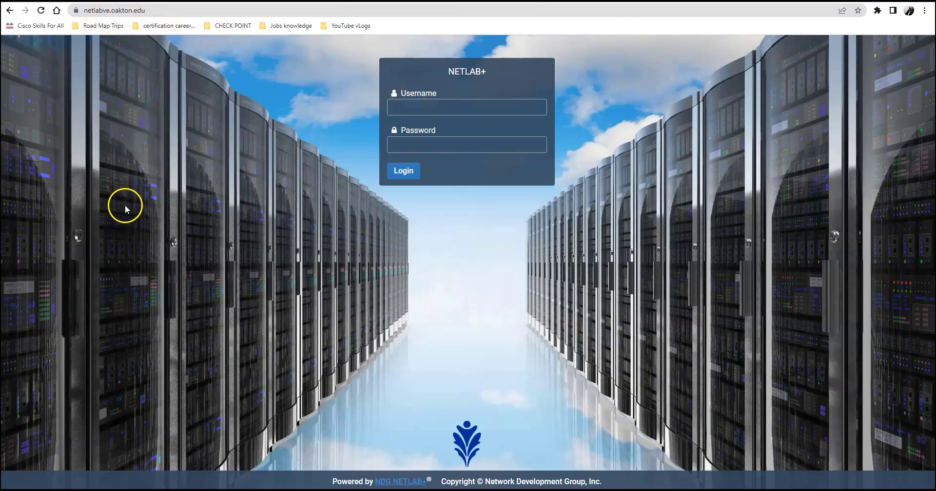
- Log in to NETLAB+ with the instructor account's username and password
left_click(397, 107)
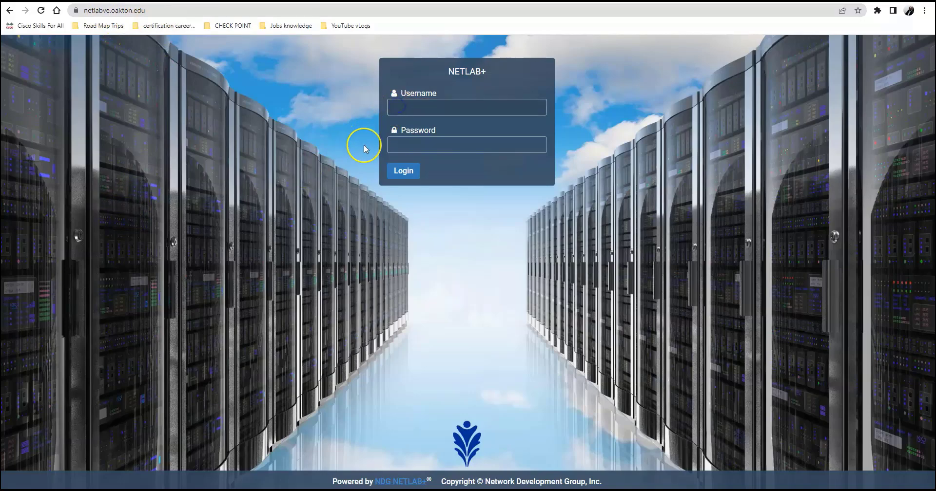
type("csistrun")
key("Tab")
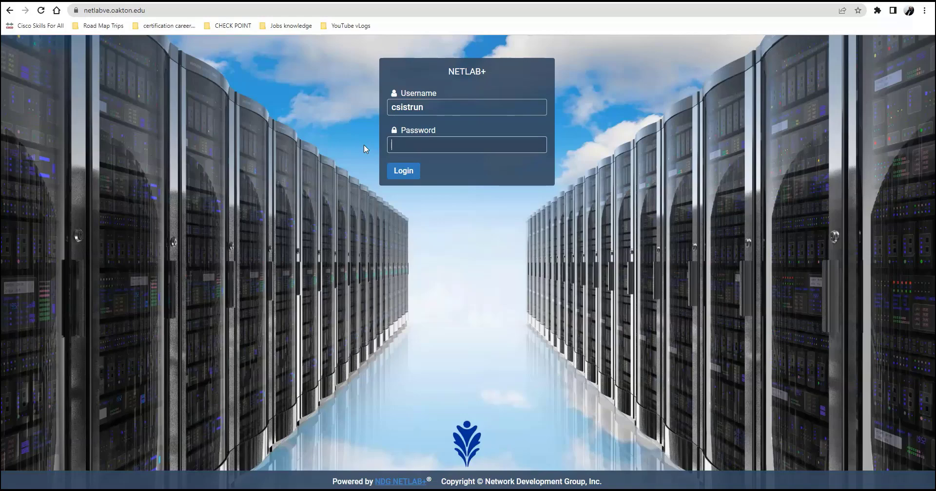
type("••••••")
key("Return")
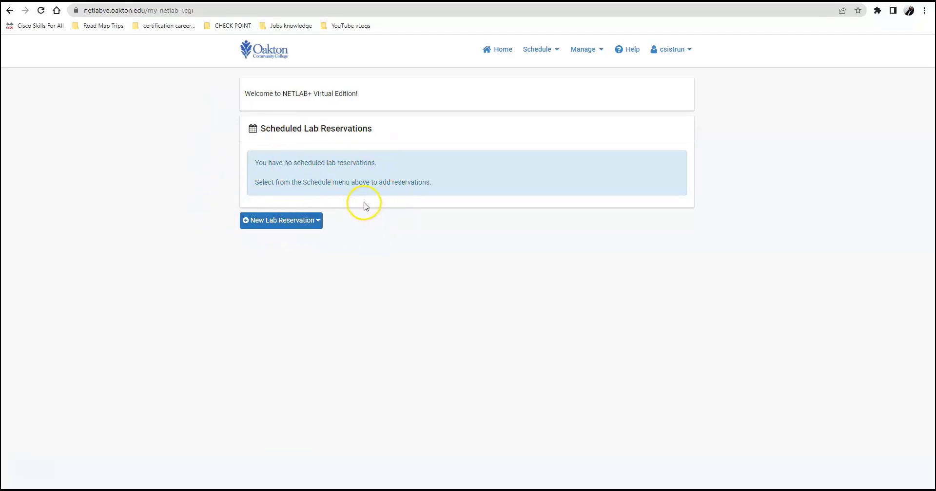
- Choose New Lab Reservation > Schedule Lab for Myself to reach the Select Content page
left_click(297, 226)
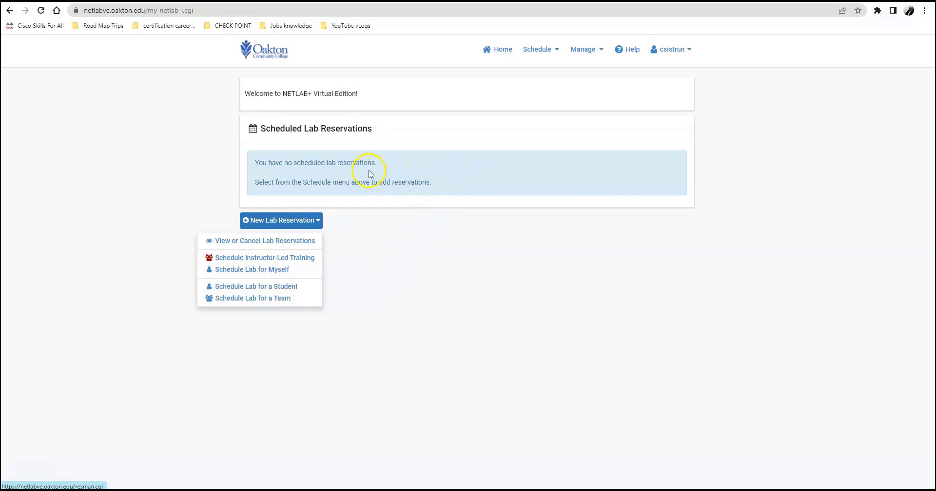
left_click(266, 272)
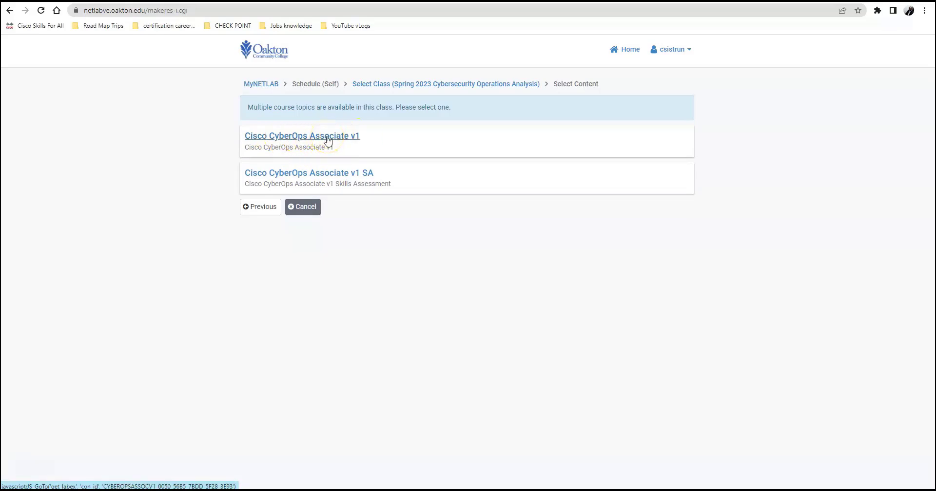
- Select Cisco CyberOps Associate v1 content and pick 3.0.3 Lab - Identify Running Processes
left_click(326, 139)
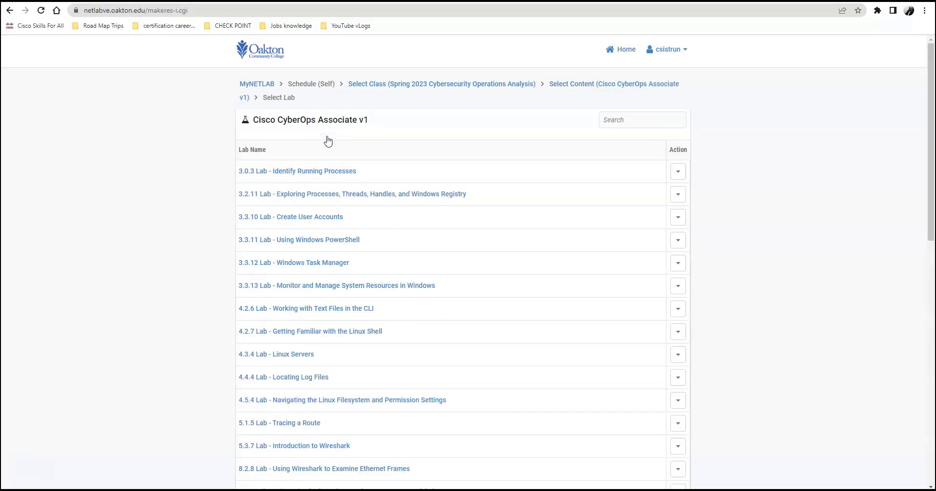
scroll(314, 266, "down", 12)
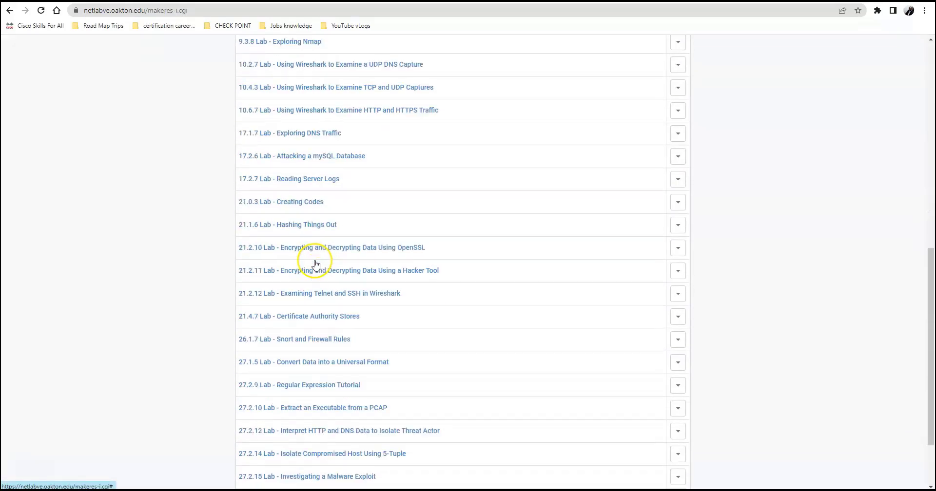
scroll(312, 269, "up", 4)
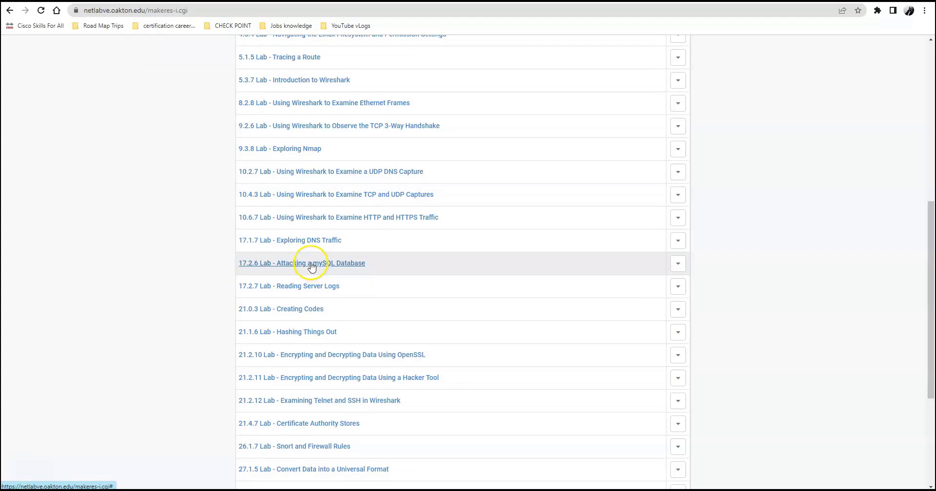
scroll(313, 268, "up", 4)
scroll(312, 260, "up", 4)
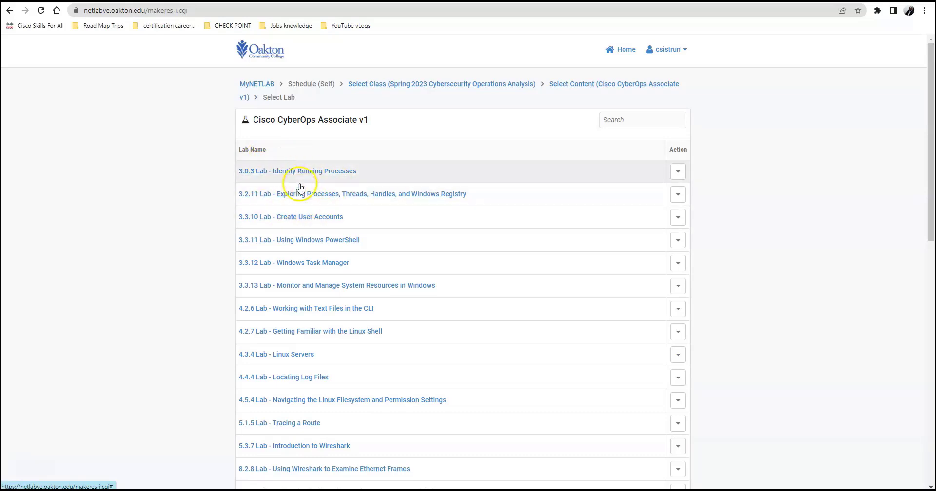
left_click(303, 172)
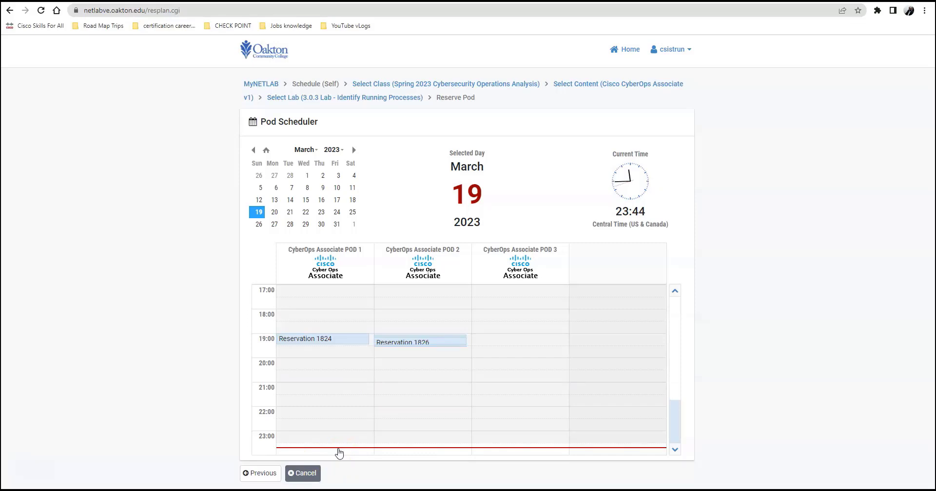
- Reserve CyberOps Associate POD 1 from 23:44 to 00:30, confirm it, and enter the lab
left_click(339, 452)
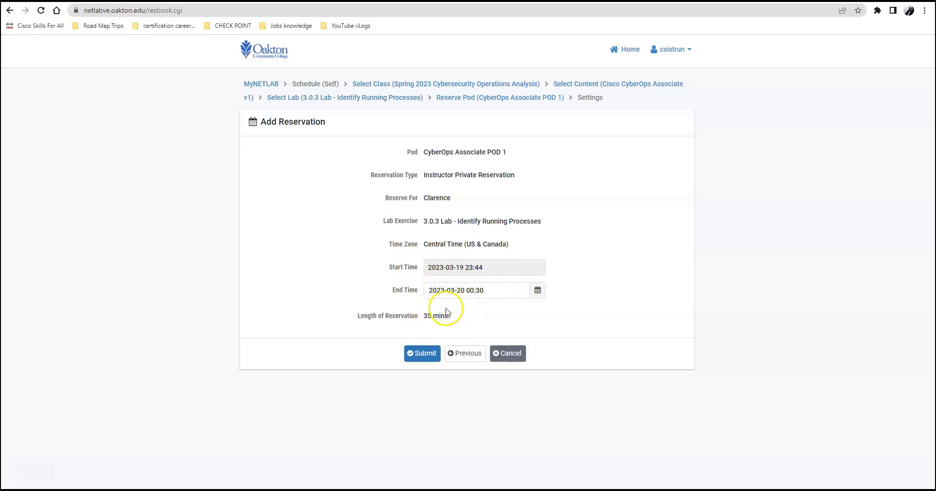
left_click(424, 355)
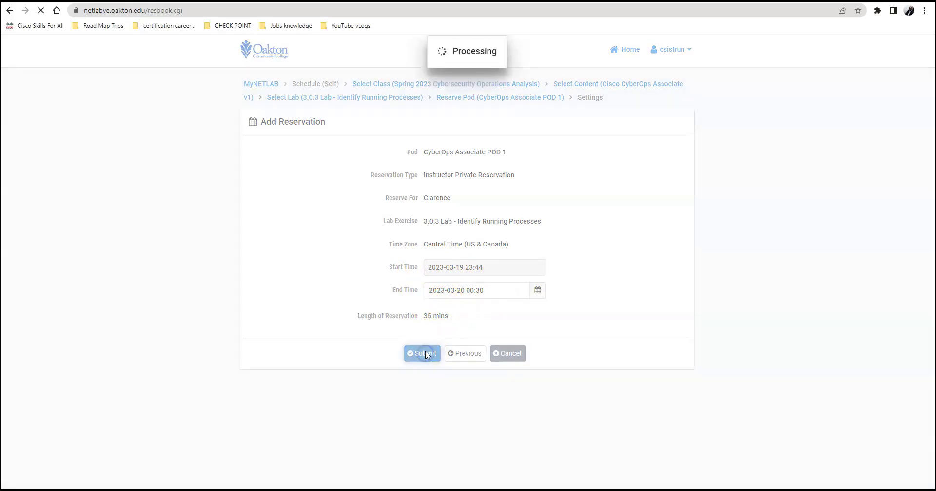
left_click(465, 174)
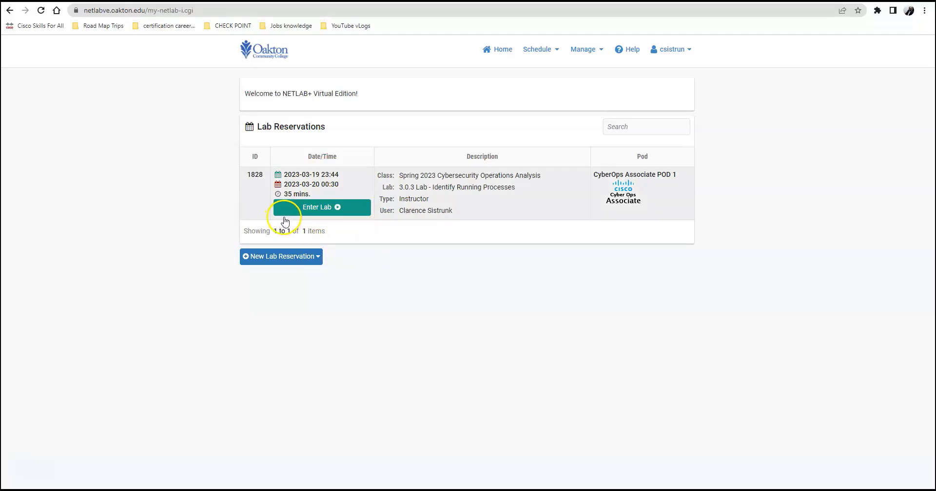
left_click(319, 208)
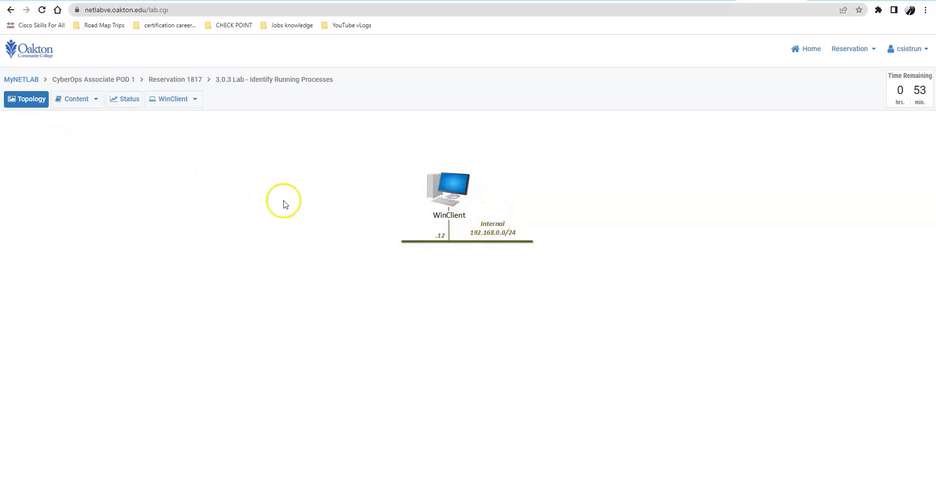
- Show the 3.0.3 lab instructions PDF on the Content tab and scroll through its pages
left_click(74, 100)
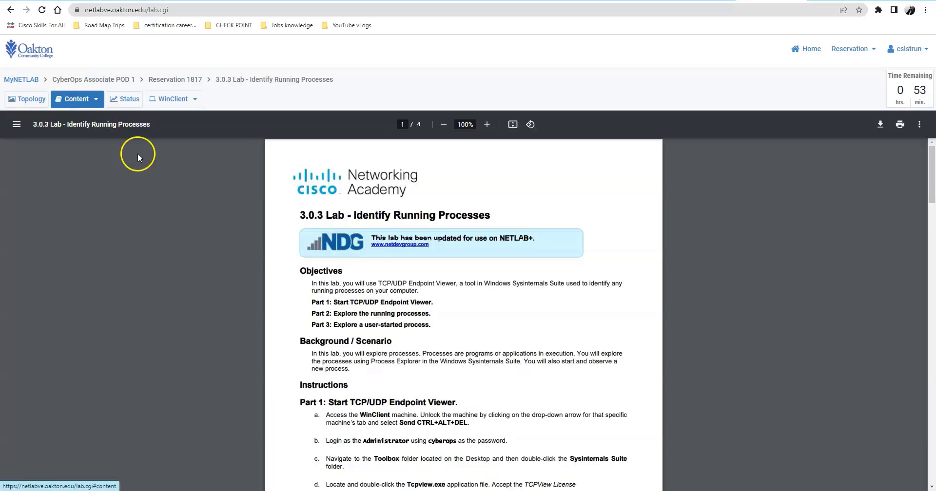
scroll(414, 283, "down", 15)
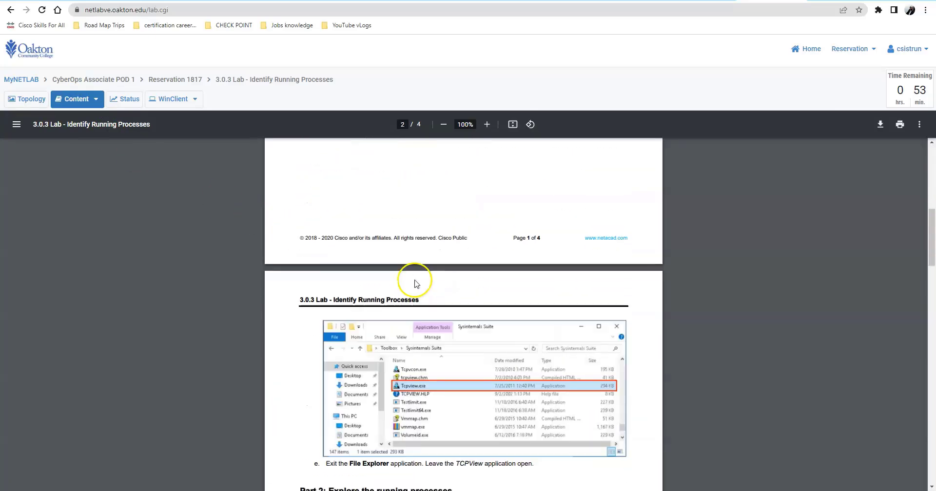
scroll(414, 283, "down", 4)
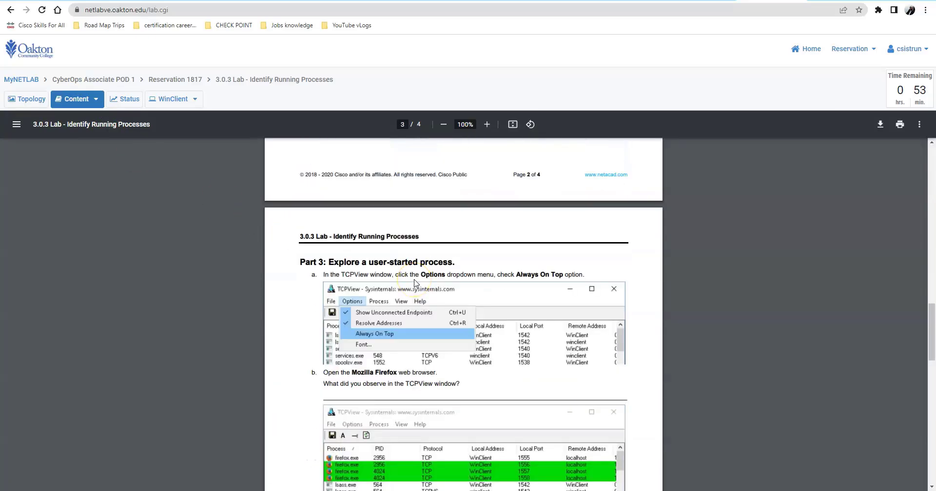
scroll(414, 283, "up", 20)
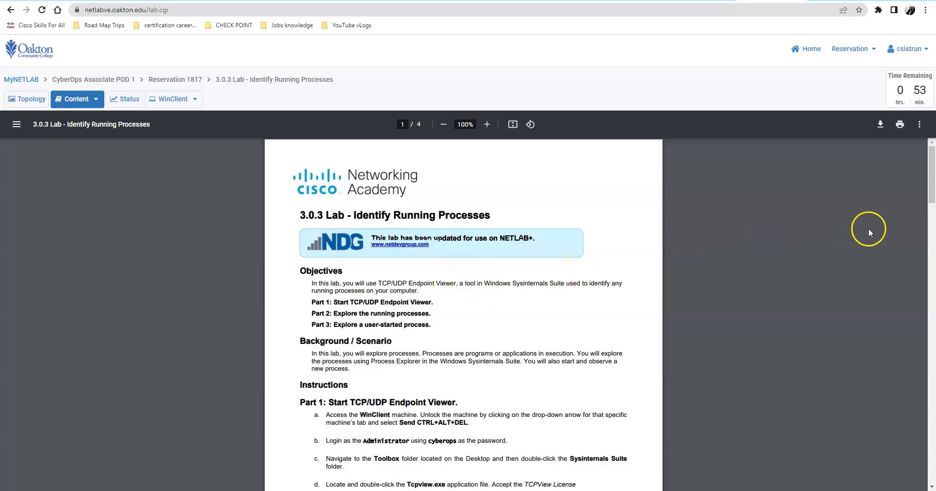
- Download the lab PDF to the Desktop as 3.0.3_Lab__Identify_Running_Processes.pdf
left_click(880, 125)
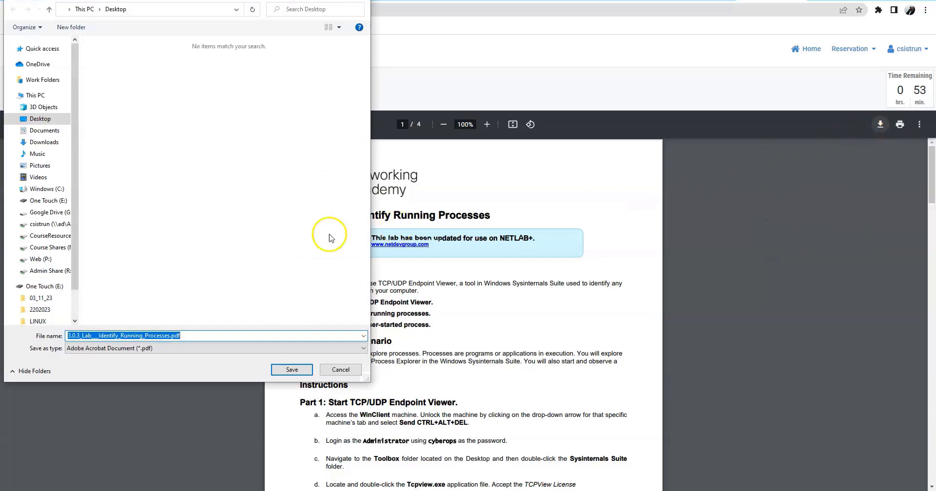
left_click(40, 121)
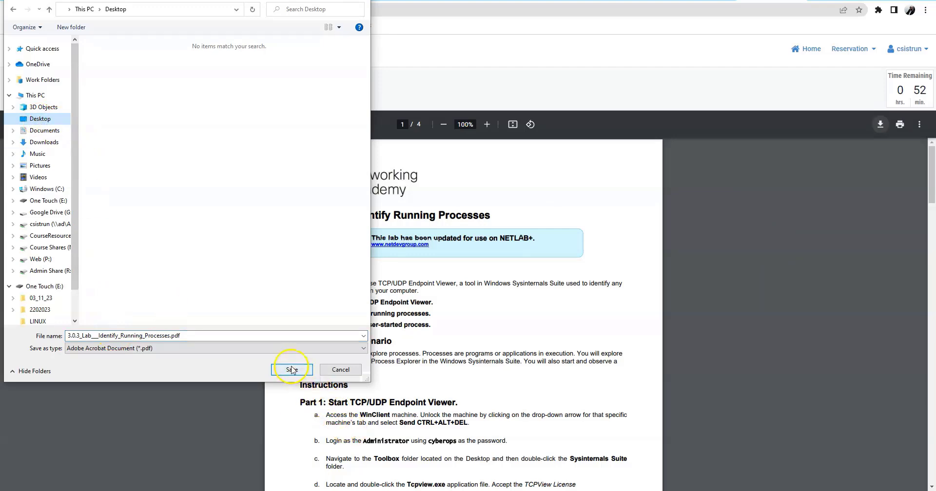
left_click(291, 371)
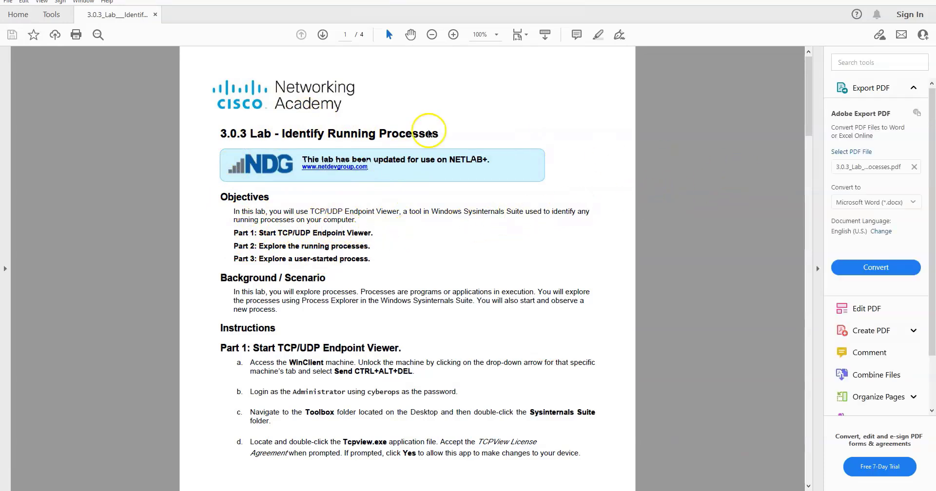
- Restore the Acrobat Reader window showing the lab PDF, then close it
left_click_drag(800, 0, 707, 73)
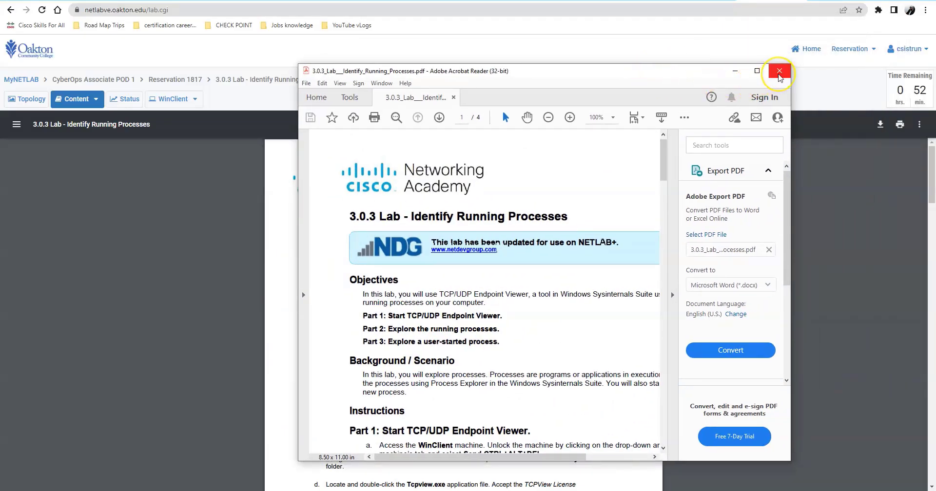
left_click(779, 72)
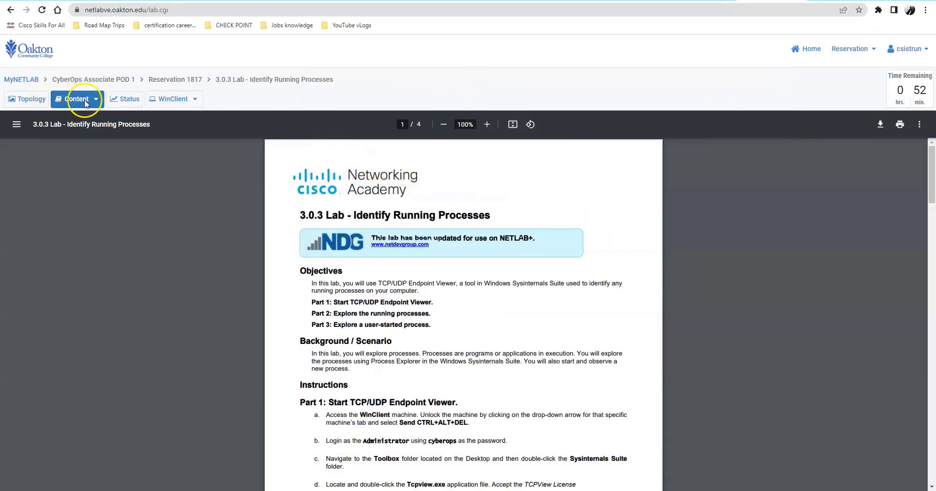
- Check WinClient is powered on in the Status tab, then open the WinClient console
left_click(122, 101)
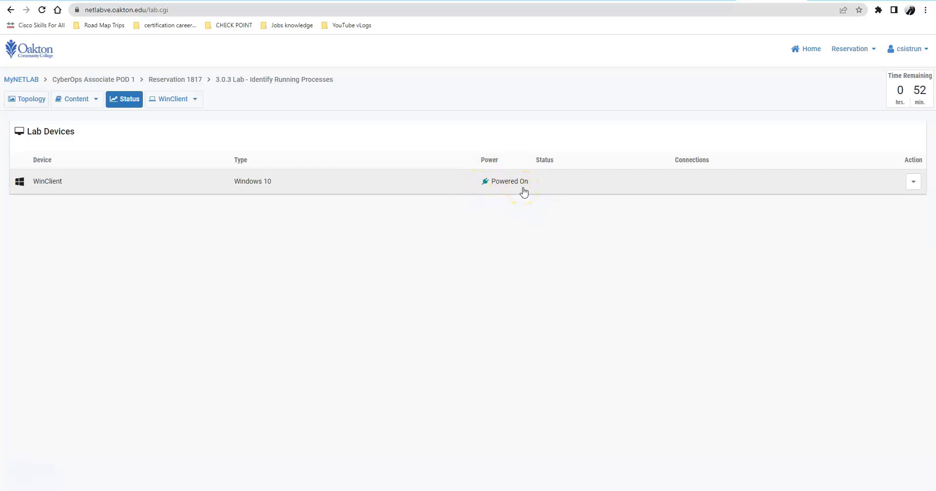
left_click(165, 102)
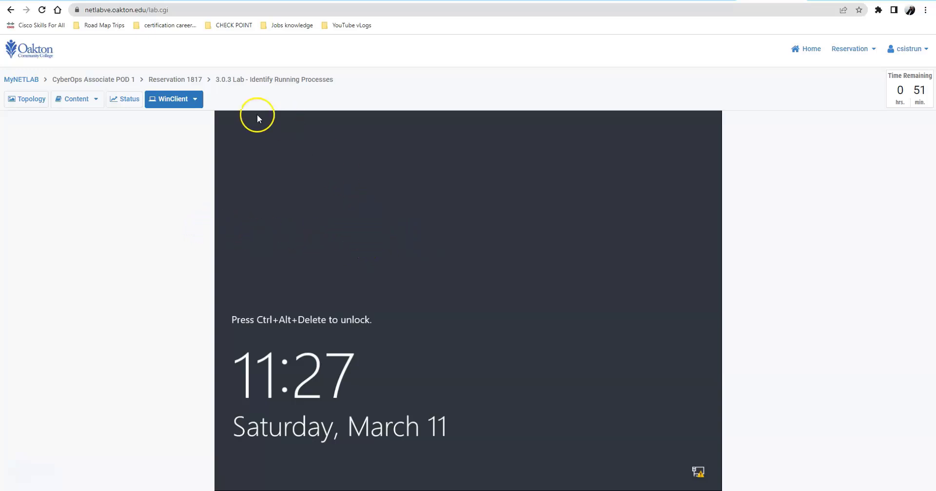
left_click(176, 102)
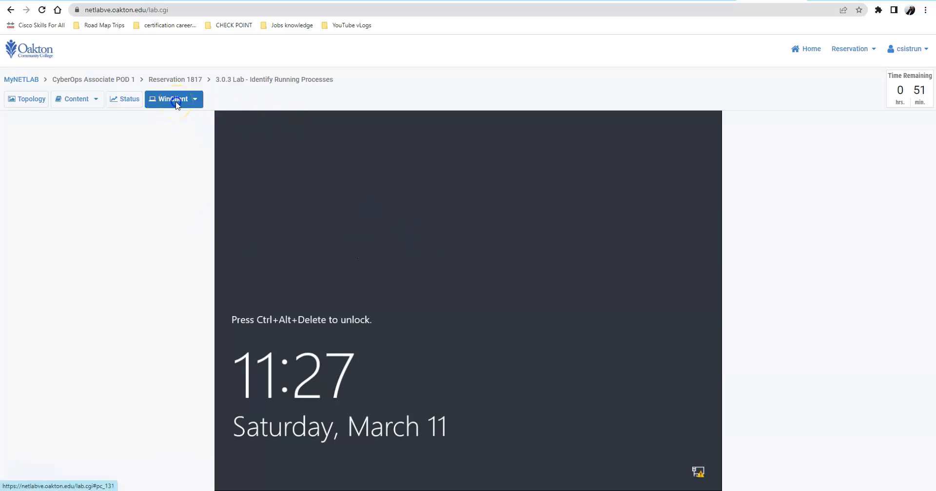
- Send CTRL+ALT+DEL to WinClient to reach the Administrator sign-in screen
left_click(194, 100)
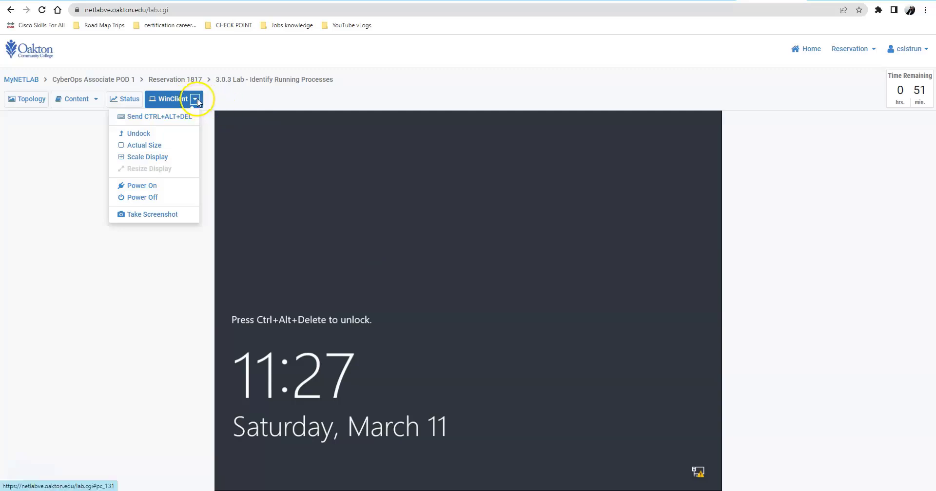
left_click(174, 121)
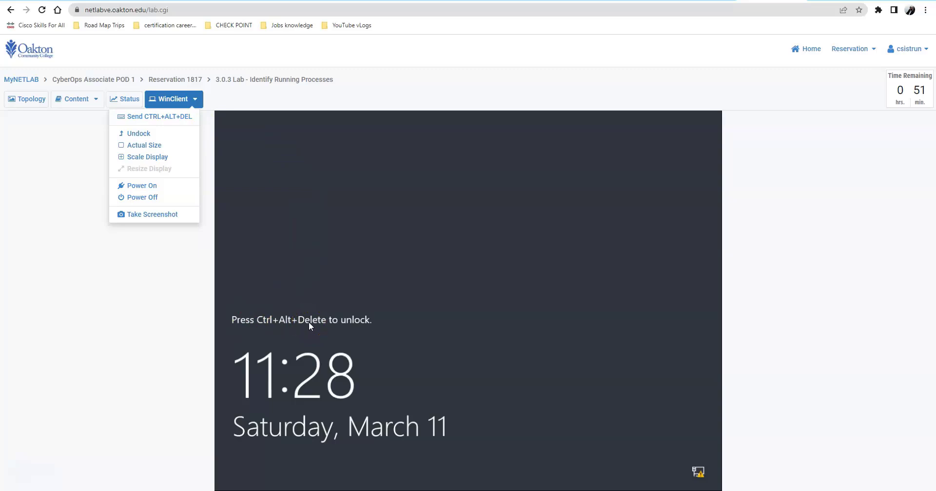
left_click(146, 122)
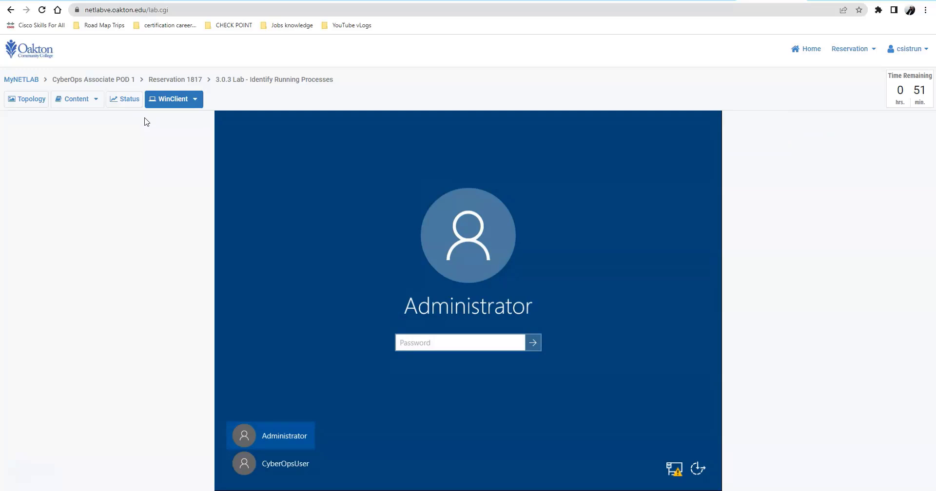
- Enter the Administrator password on WinClient and submit the sign-in
key("Return")
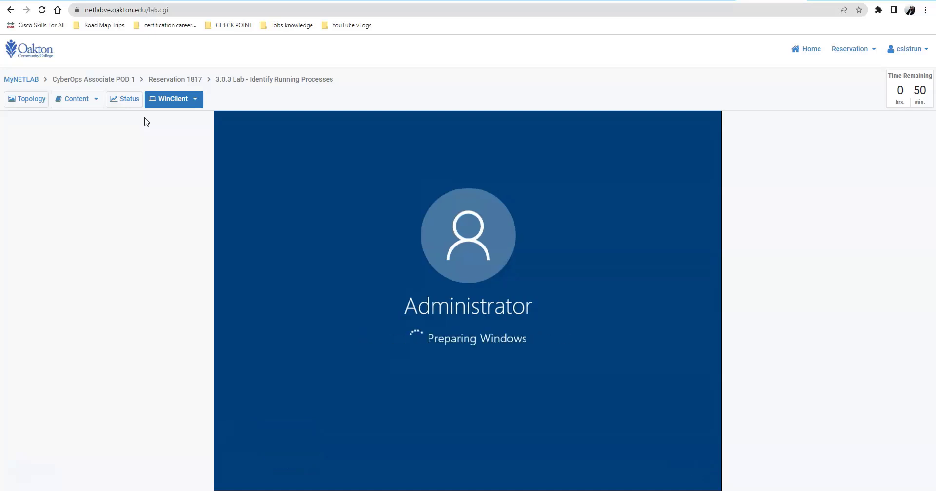
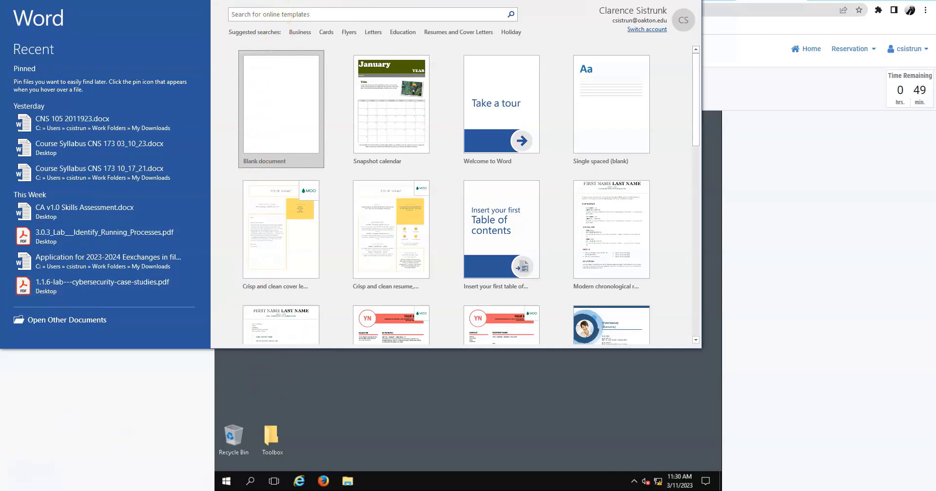
- Open the 3.0.3 Lab - Identify Running Processes PDF in Word and accept converting it
left_click_drag(272, 2, 278, 46)
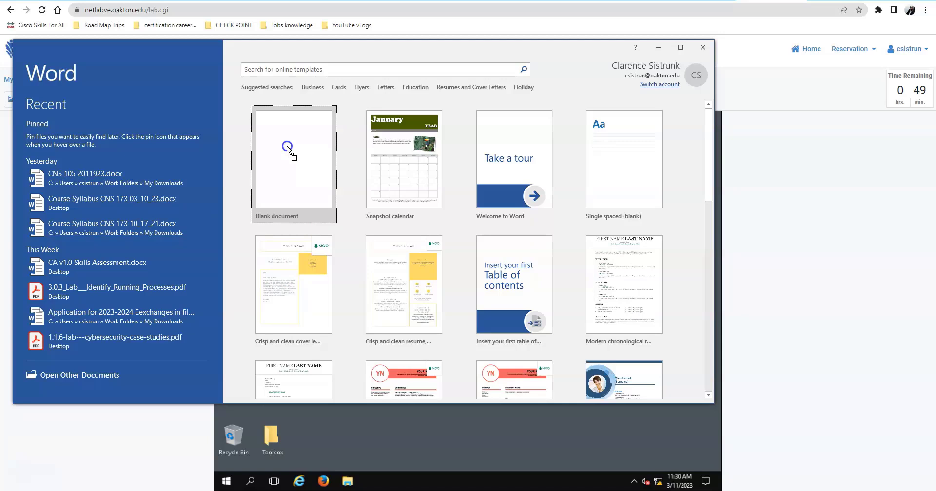
left_click(279, 144)
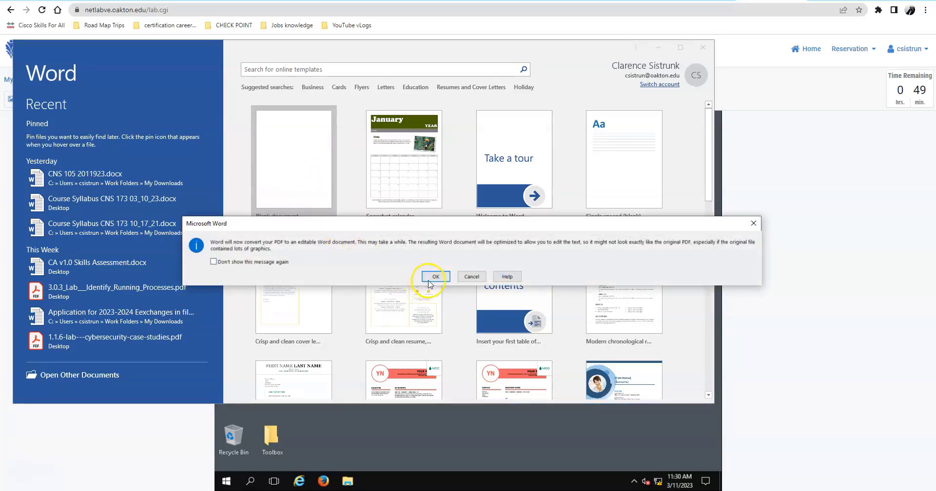
left_click(432, 278)
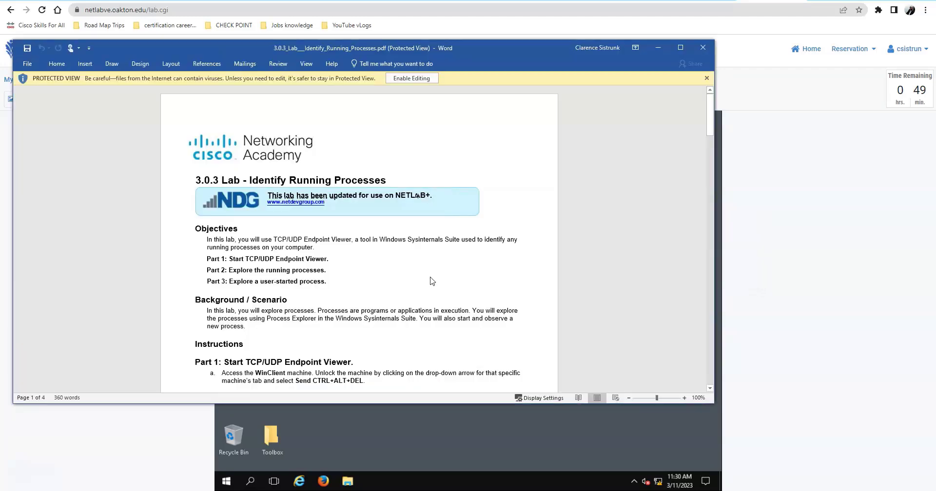
- Enable editing, convert the PDF, and test-type 'jdjd' on a new line after Part 3
left_click(412, 79)
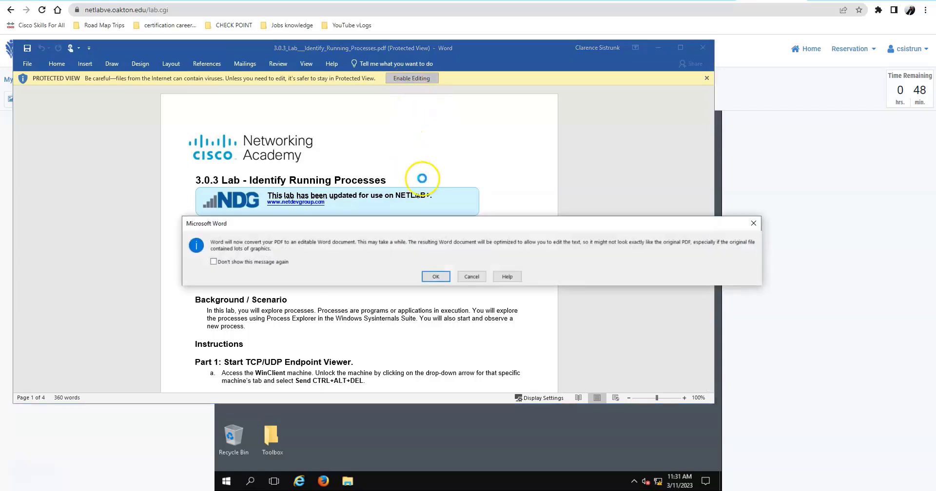
left_click(435, 277)
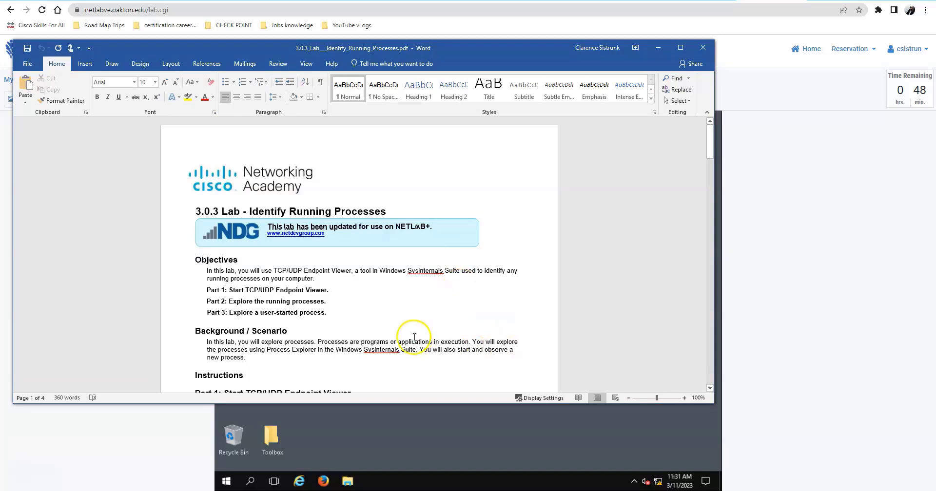
double_click(343, 312)
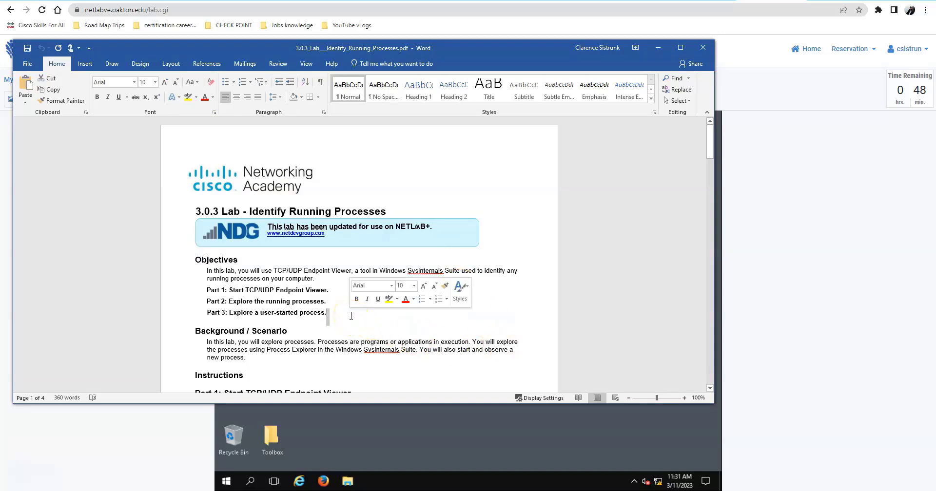
left_click(335, 315)
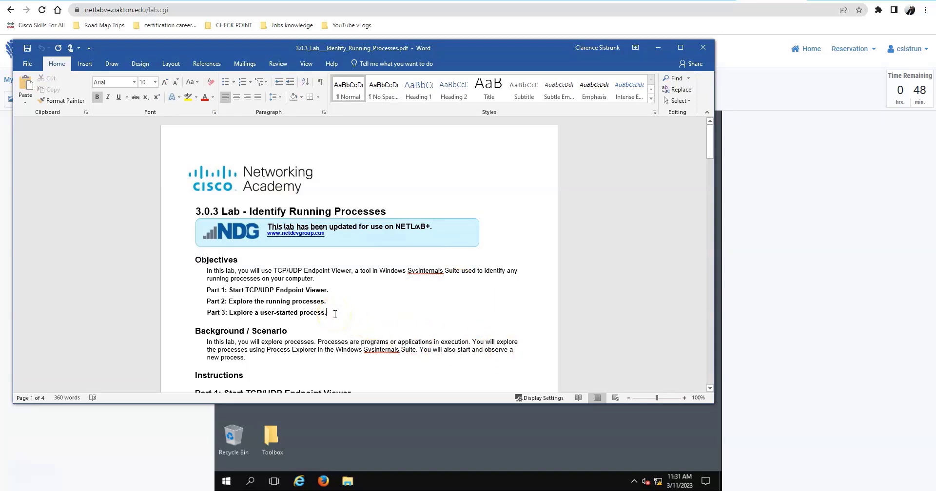
key("Return")
type("jdjdj")
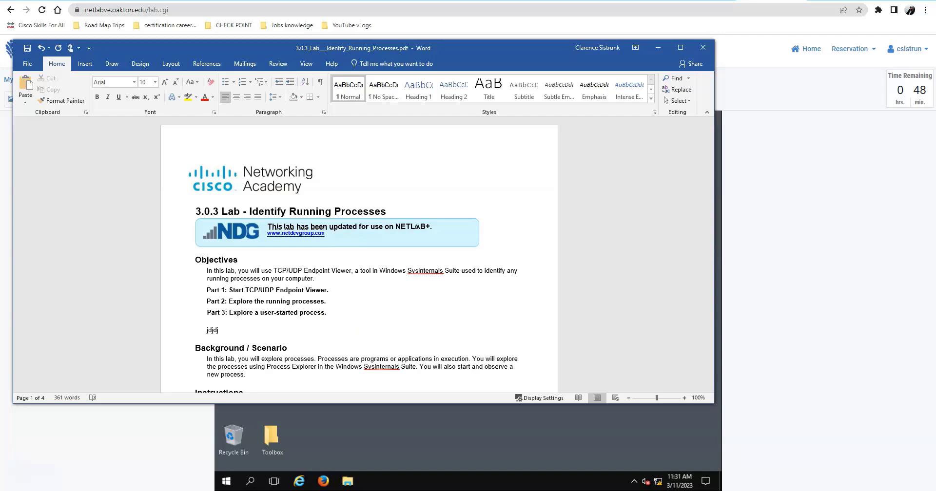
key("BackSpace")
key("BackSpace")
key("BackSpace")
key("BackSpace")
key("BackSpace")
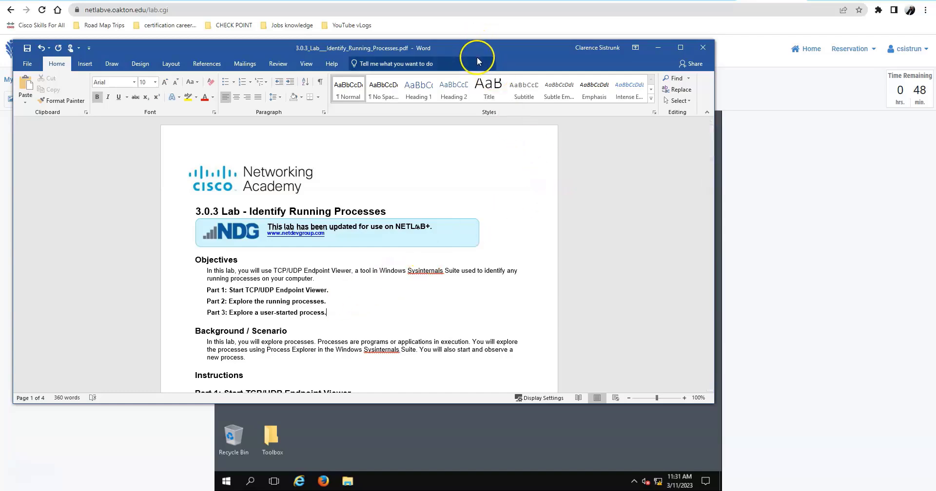
left_click_drag(493, 50, 934, 155)
- Put the NETLAB lab page on the left half beside Word and scroll to Part 1 step d
left_click(397, 107)
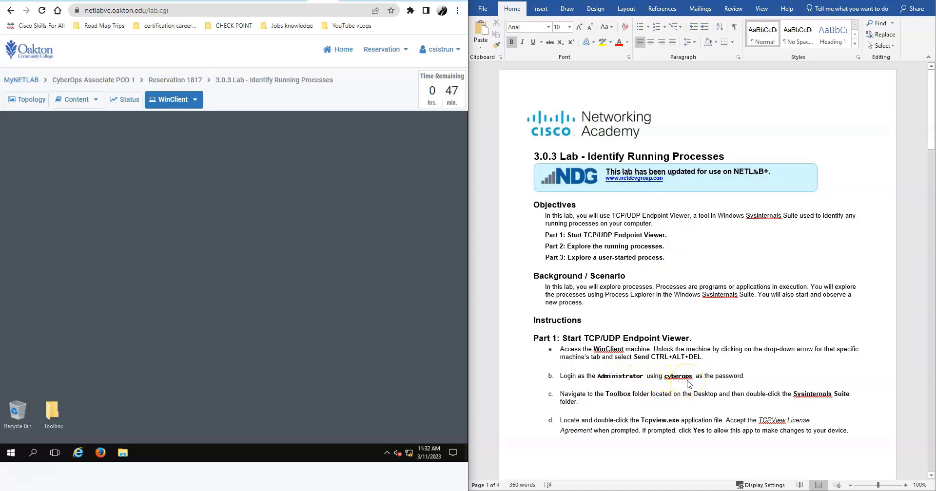
scroll(688, 384, "down", 3)
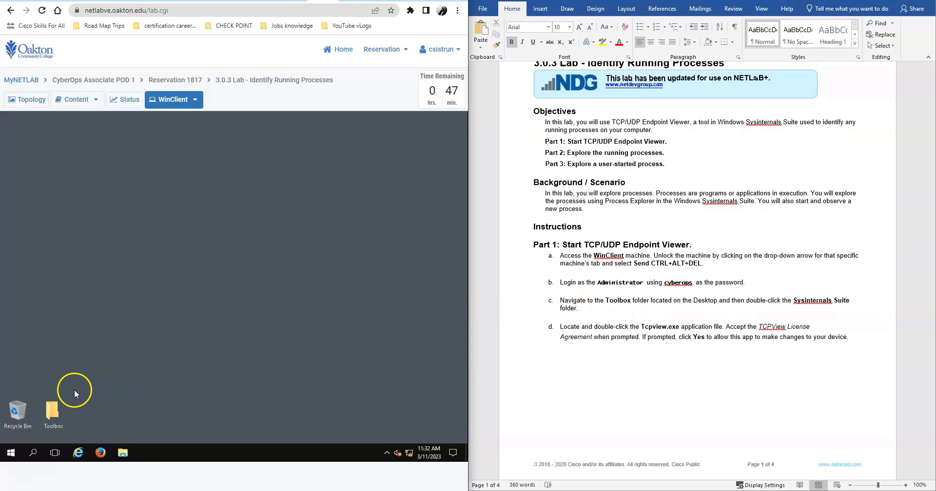
- Open Toolbox > Sysinternals Suite on the WinClient desktop and close the stray AD Explorer Help window
left_click(53, 413)
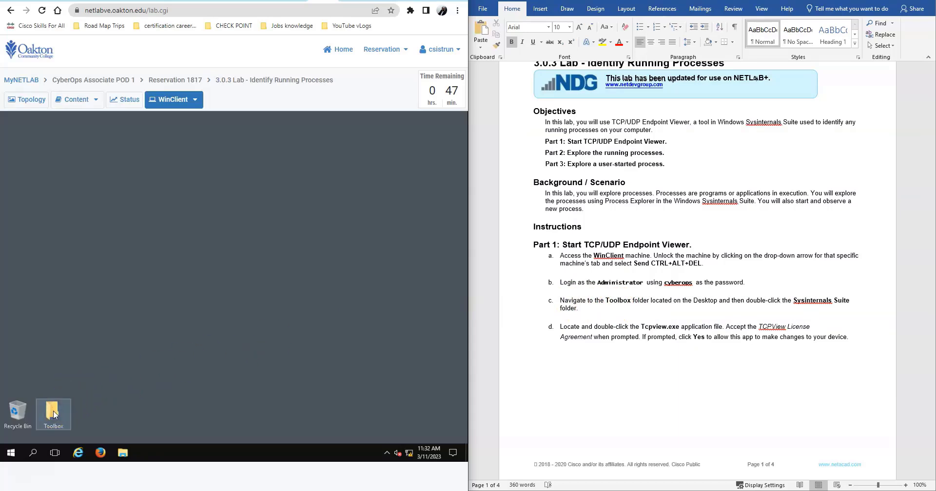
double_click(54, 414)
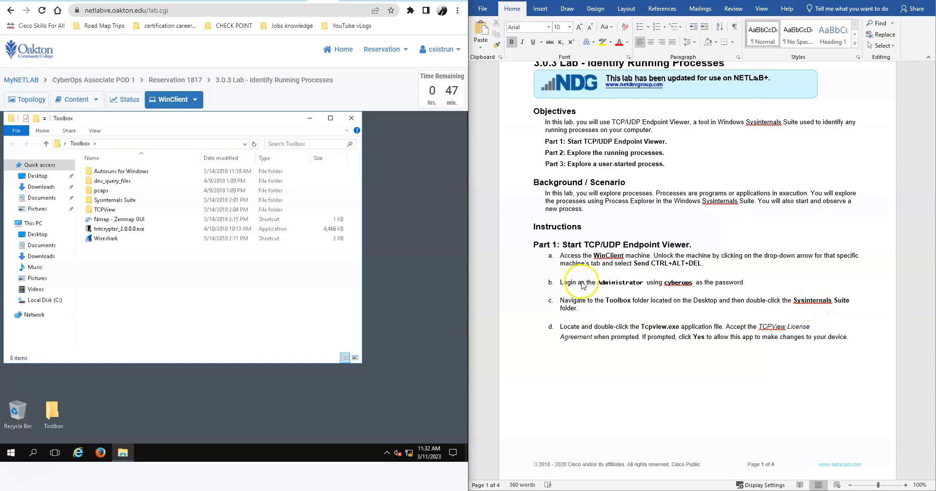
double_click(104, 201)
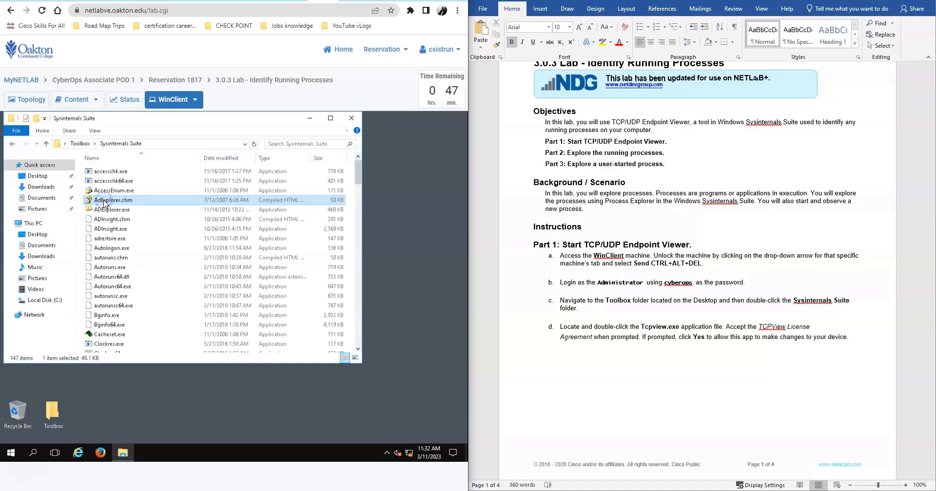
double_click(156, 220)
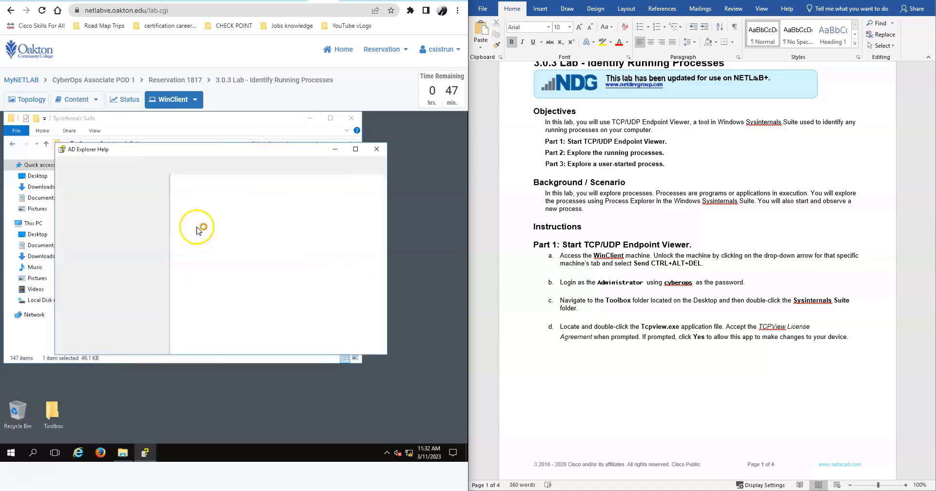
left_click(377, 151)
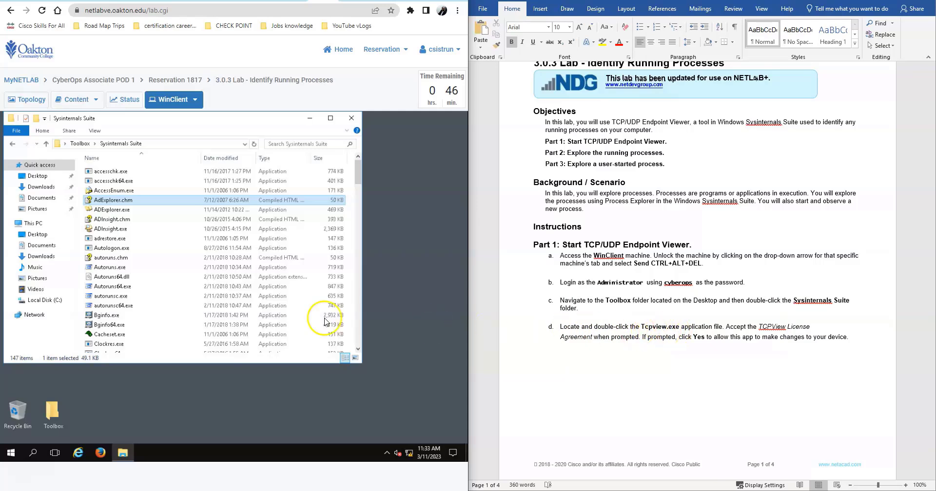
- Launch Tcpview.exe from Sysinternals Suite and accept its license agreement
left_click(357, 202)
scroll(338, 327, "down", 20)
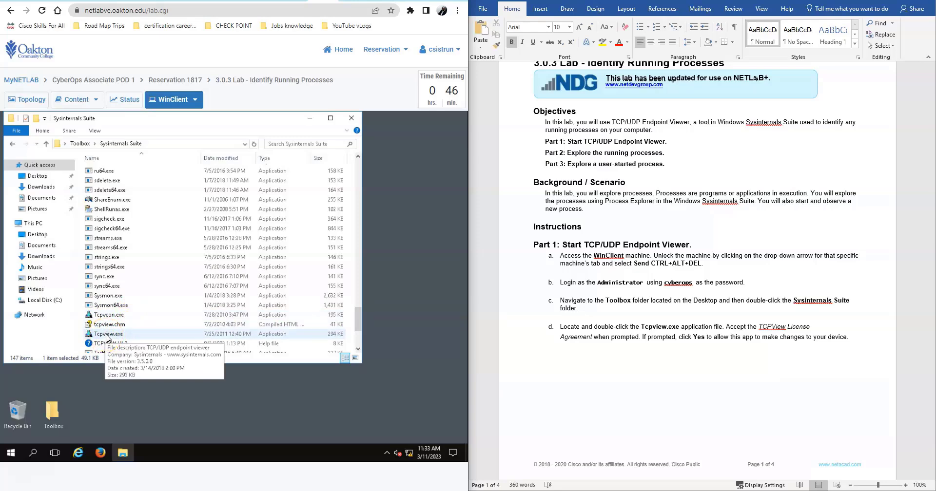
double_click(107, 335)
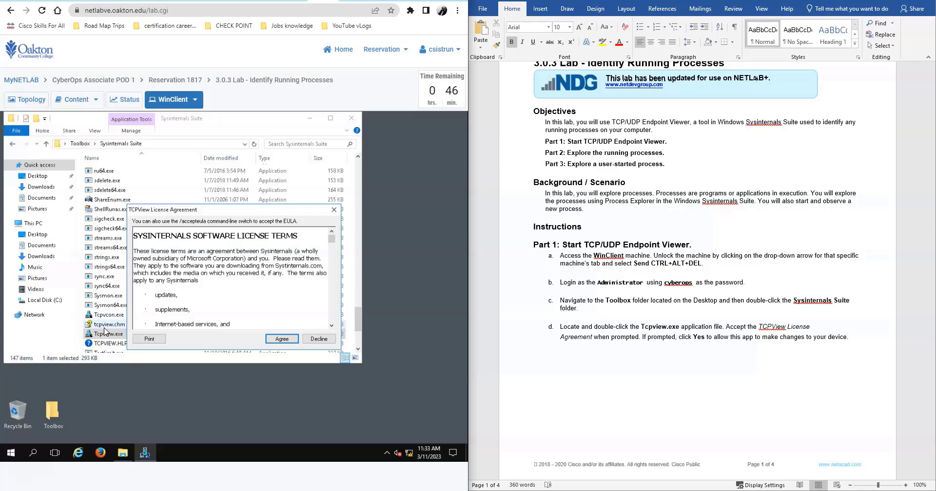
left_click(280, 339)
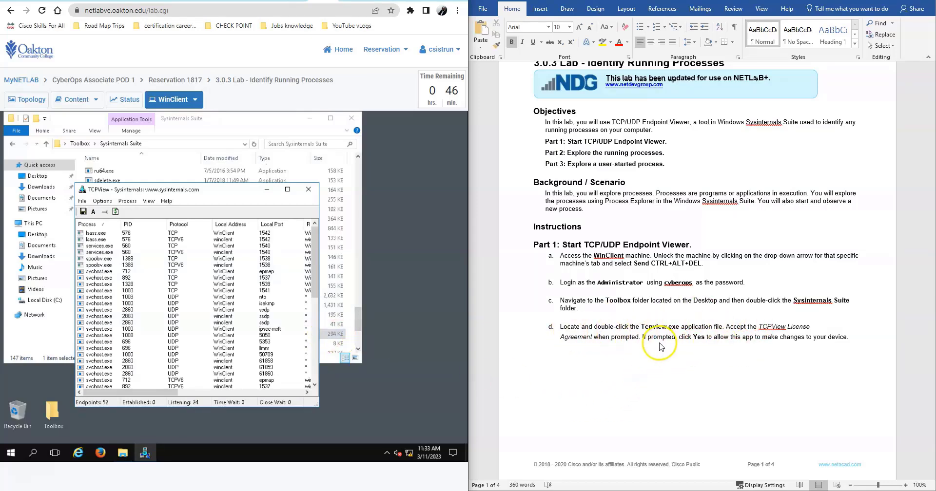
- Scroll the Word lab document down to Part 2, step b 'Double-click lsass.exe'
scroll(659, 346, "down", 3)
scroll(662, 346, "down", 5)
scroll(660, 312, "down", 4)
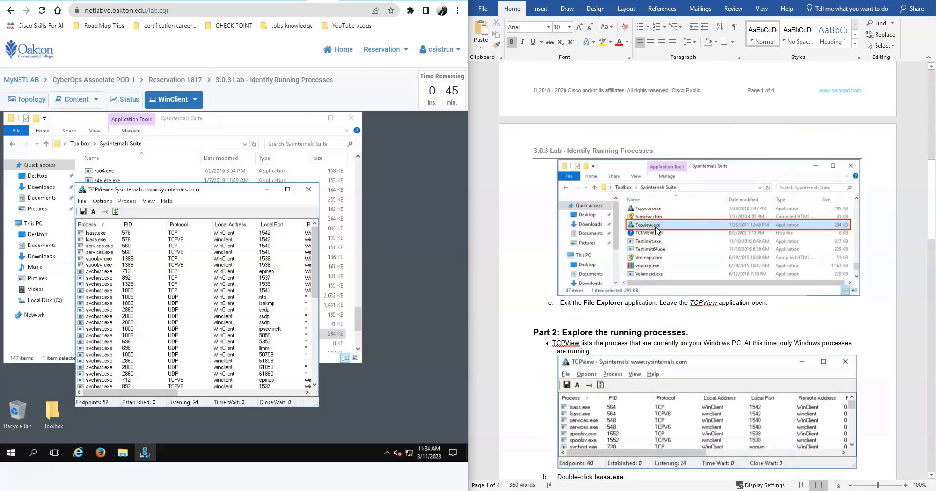
scroll(635, 318, "down", 3)
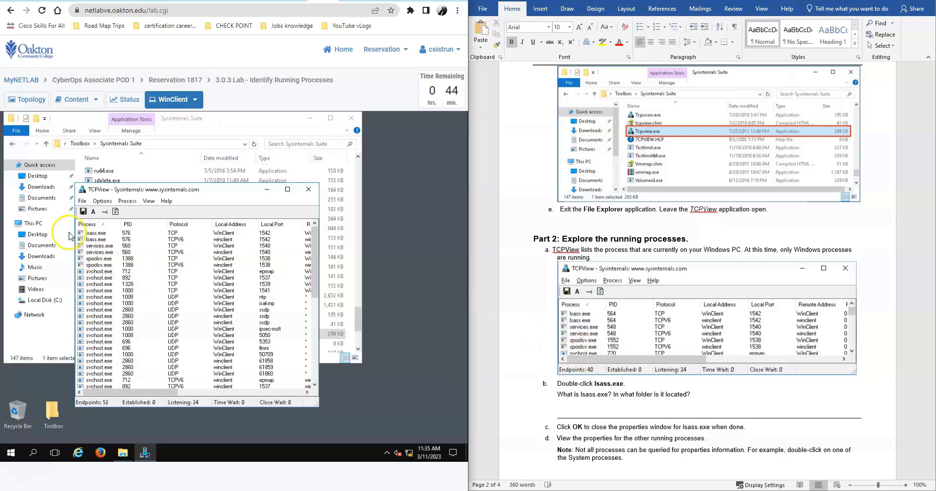
double_click(96, 234)
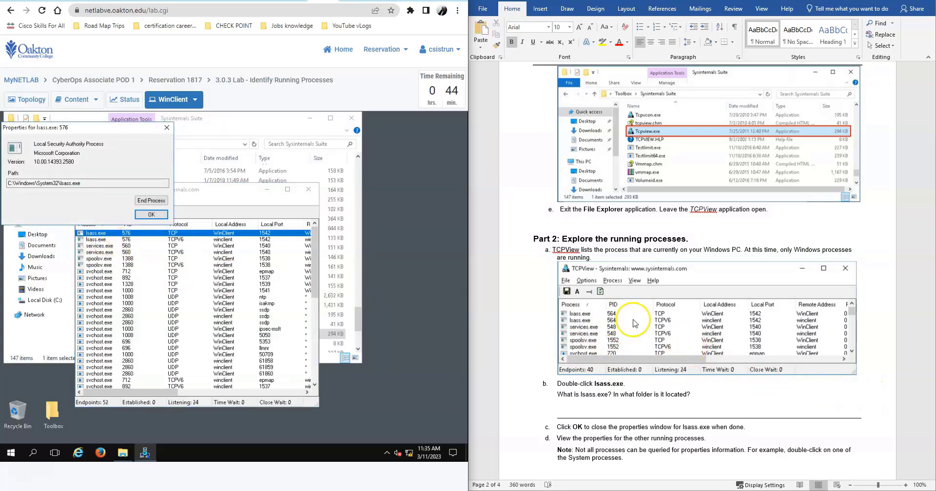
scroll(654, 372, "down", 3)
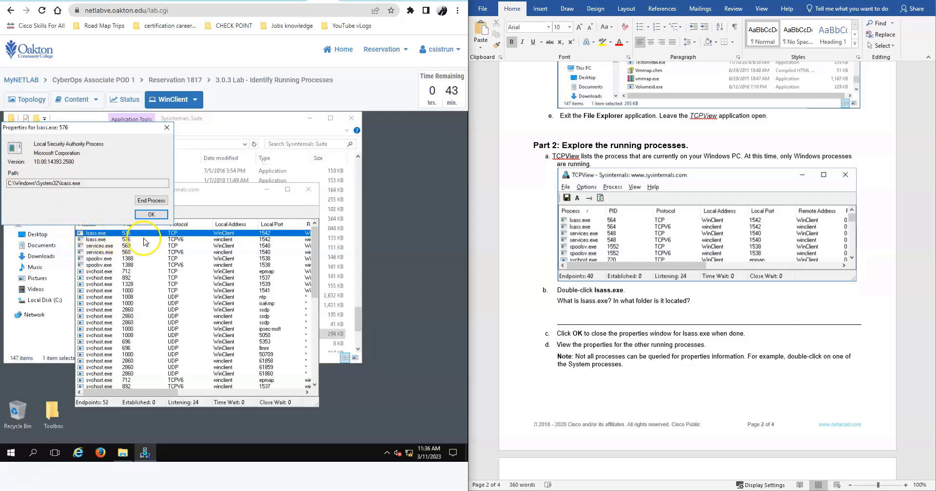
left_click(152, 214)
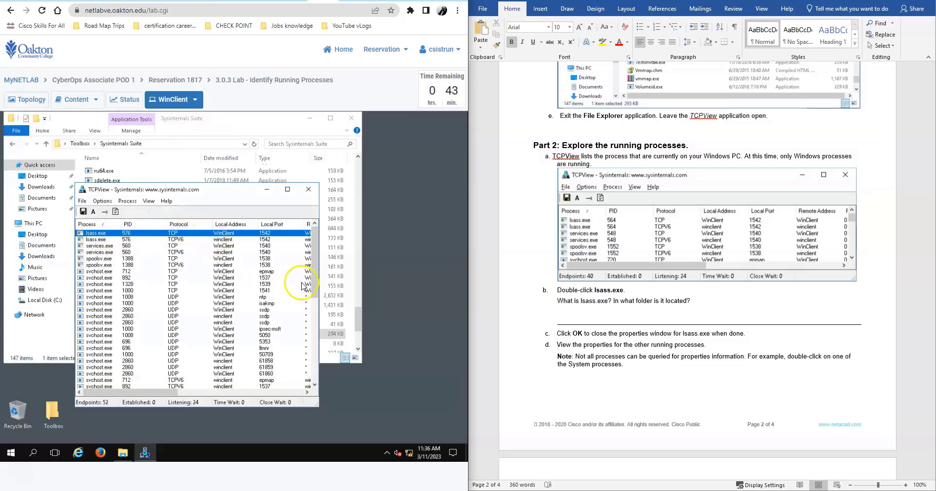
scroll(636, 329, "down", 3)
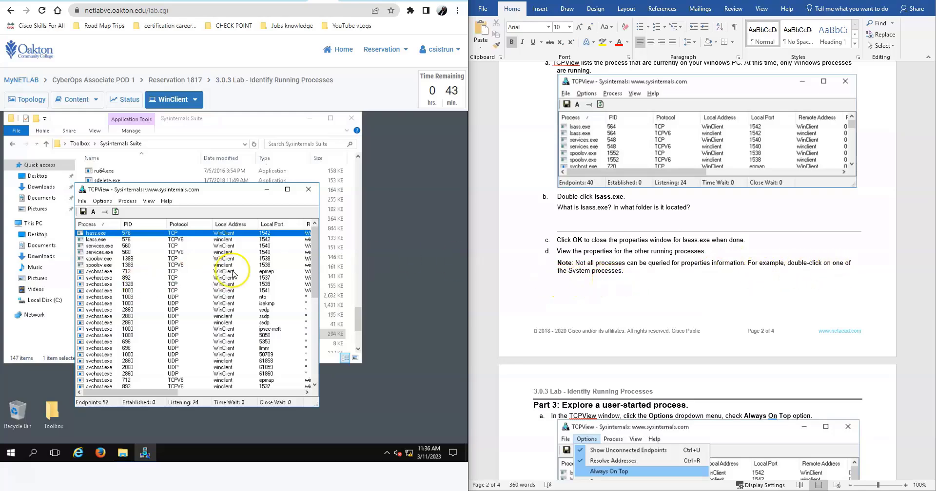
- Scroll the Word document to Part 3, Explore a user-started process, with its Firefox steps
scroll(658, 279, "down", 3)
scroll(658, 279, "down", 3)
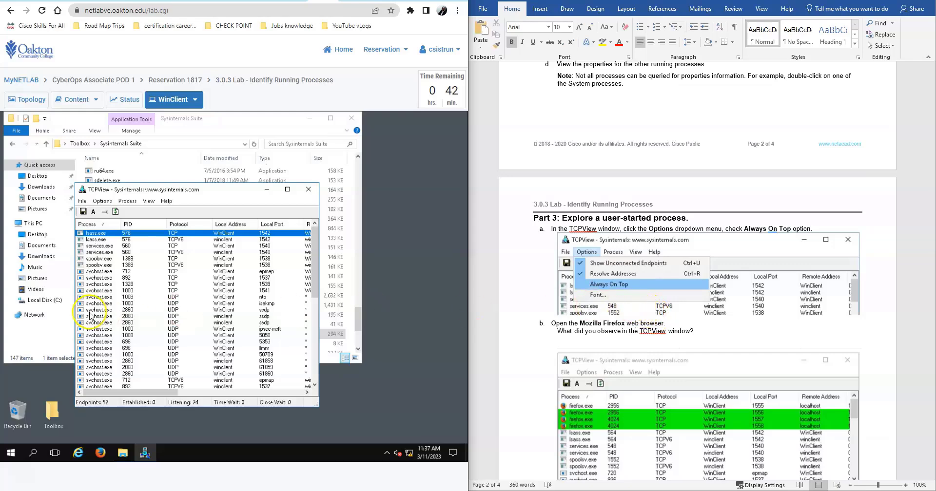
left_click_drag(316, 263, 307, 370)
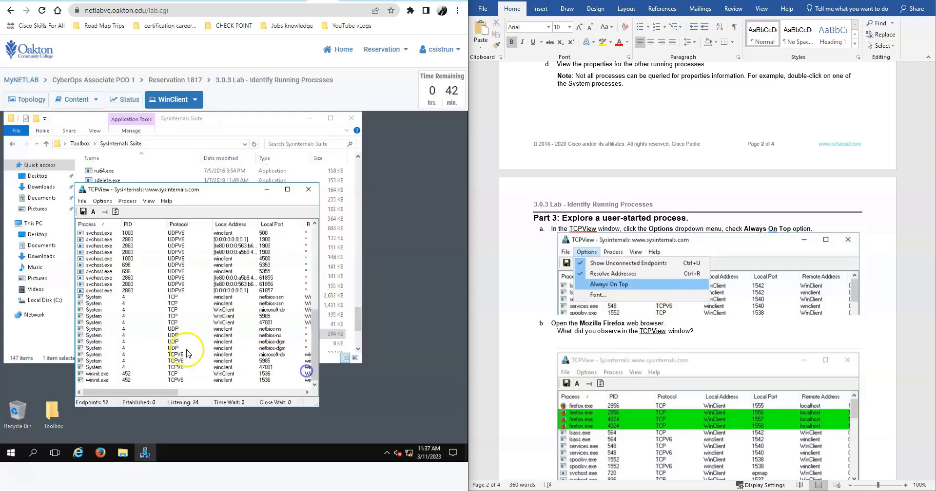
double_click(94, 297)
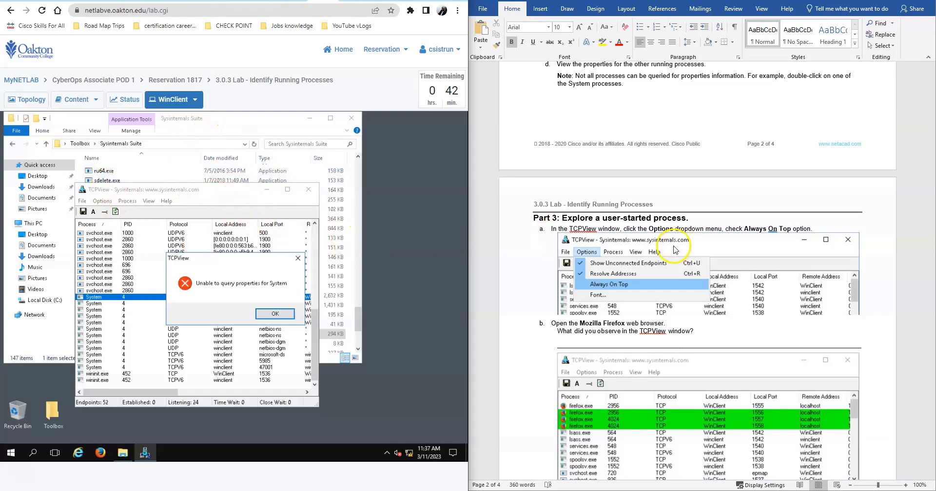
scroll(674, 249, "up", 3)
left_click(298, 258)
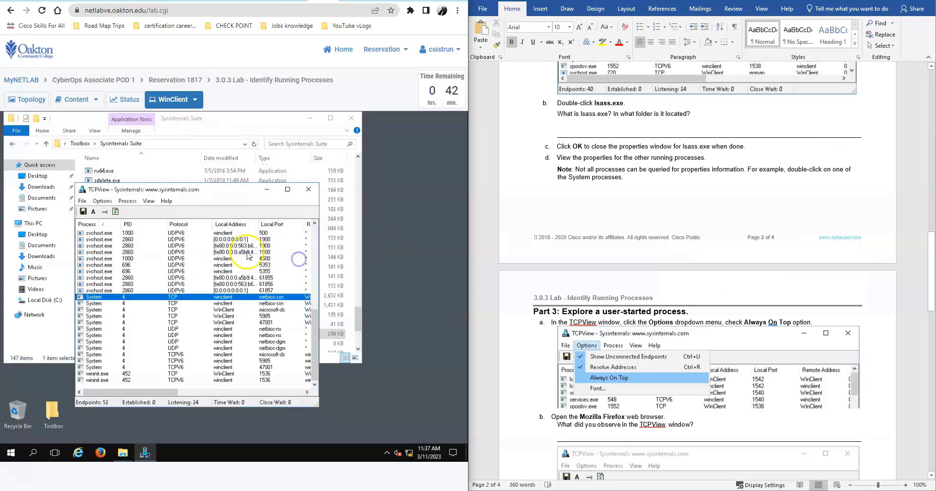
scroll(161, 254, "up", 8)
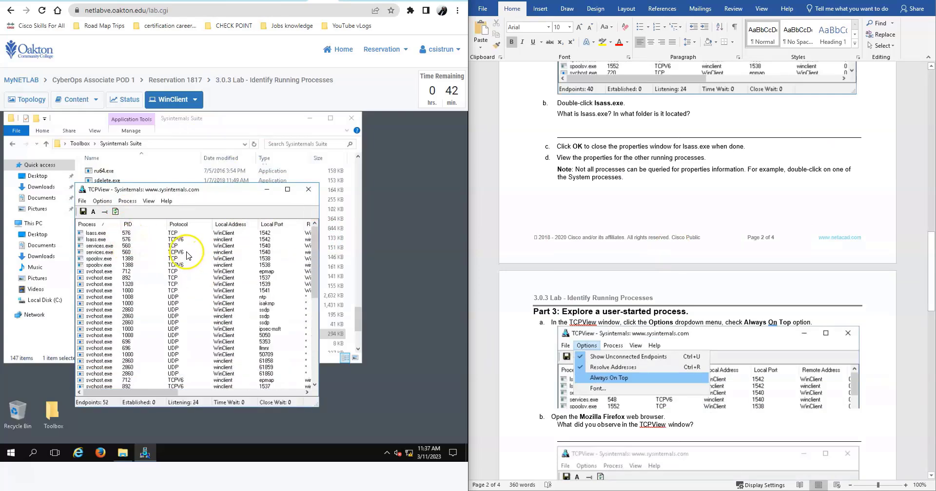
- Reopen the lsass.exe Properties dialog from its row in TCPView
double_click(95, 234)
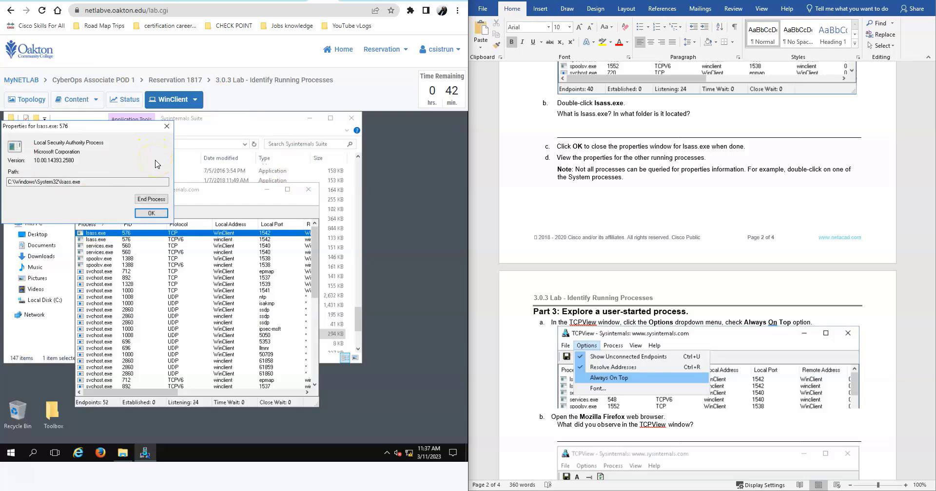
- Take a NETLAB+ screenshot of WinClient showing the lsass.exe properties and select the Notes box
left_click(195, 100)
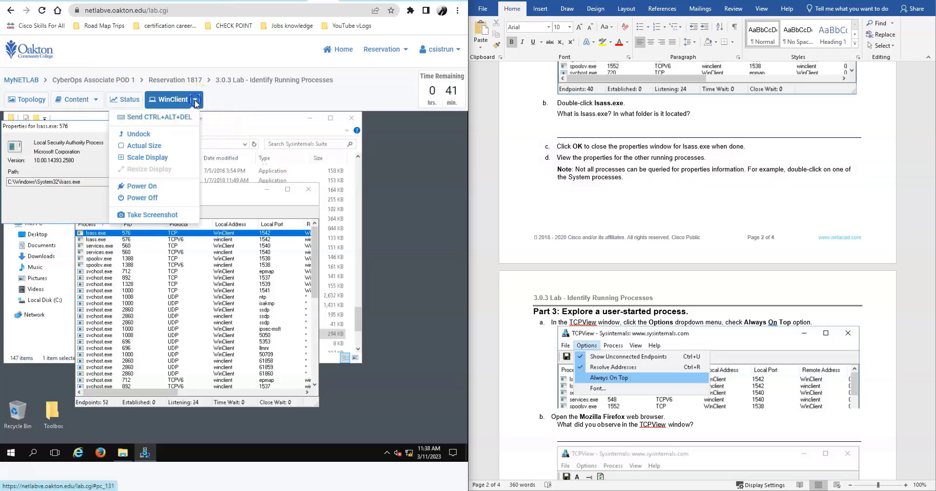
left_click(152, 215)
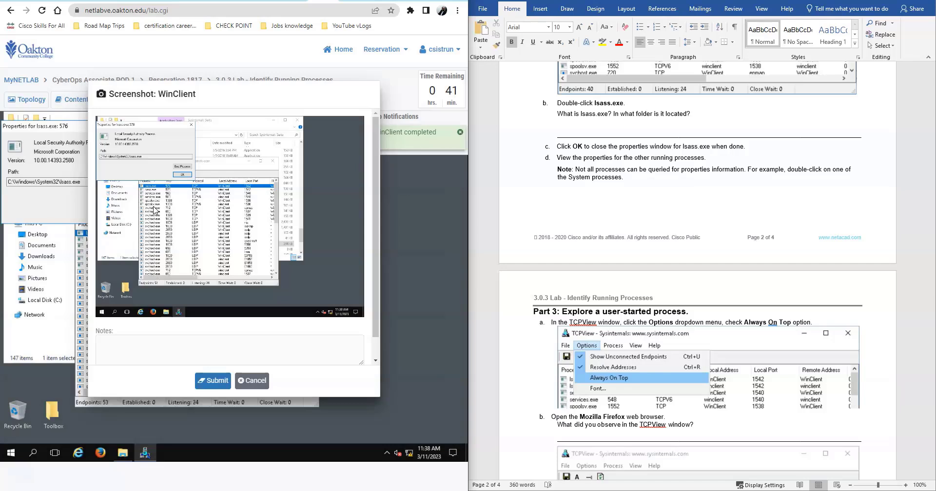
left_click(106, 340)
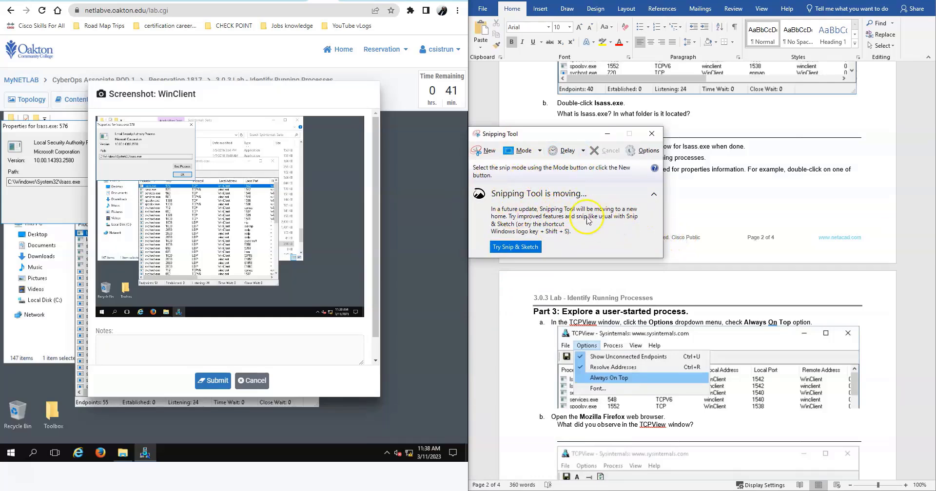
- Snip the WinClient screenshot dialog, save it to the Desktop as PNG '1', and close Snipping Tool
left_click(487, 152)
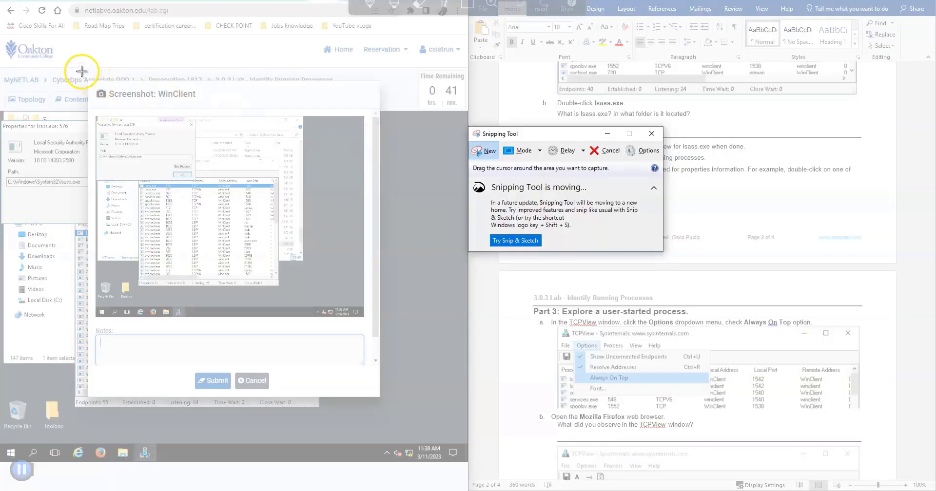
left_click_drag(78, 76, 390, 406)
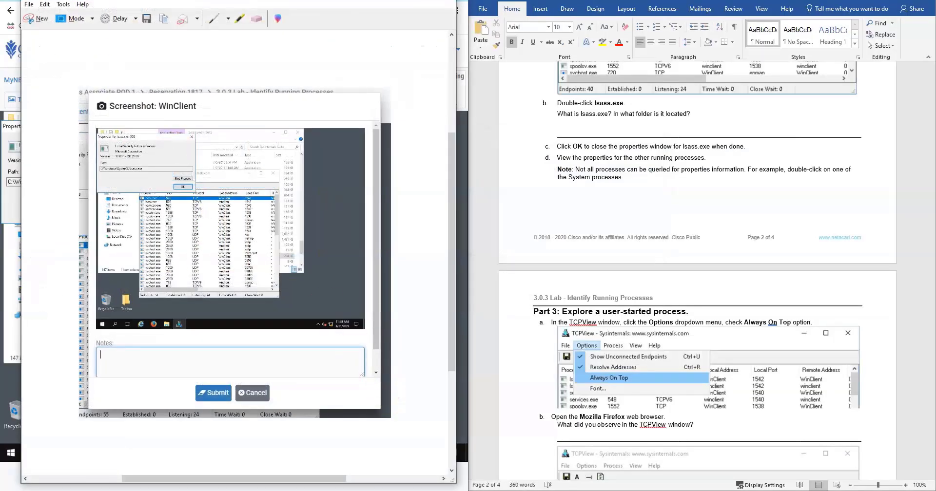
left_click(29, 5)
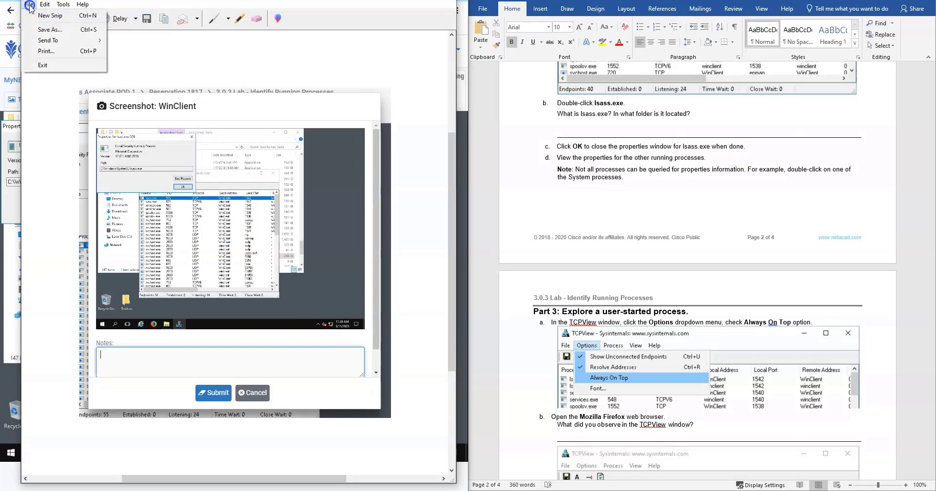
left_click(50, 31)
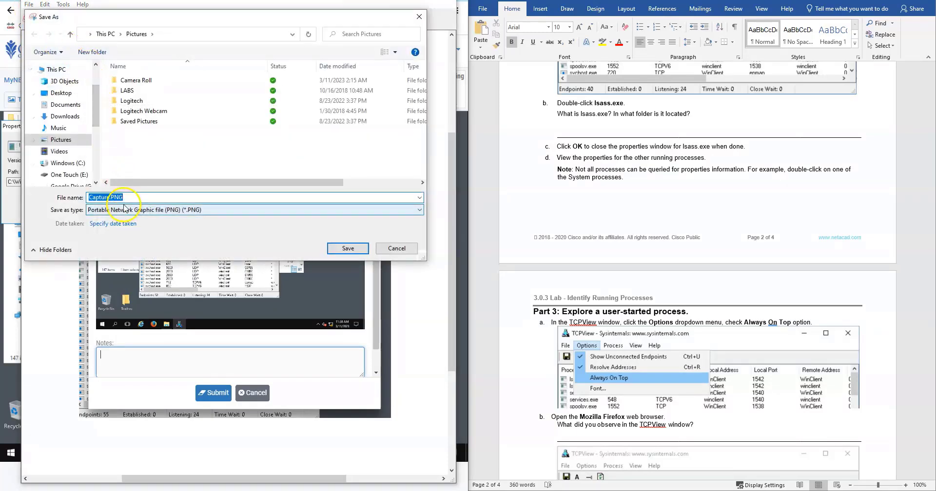
type("1")
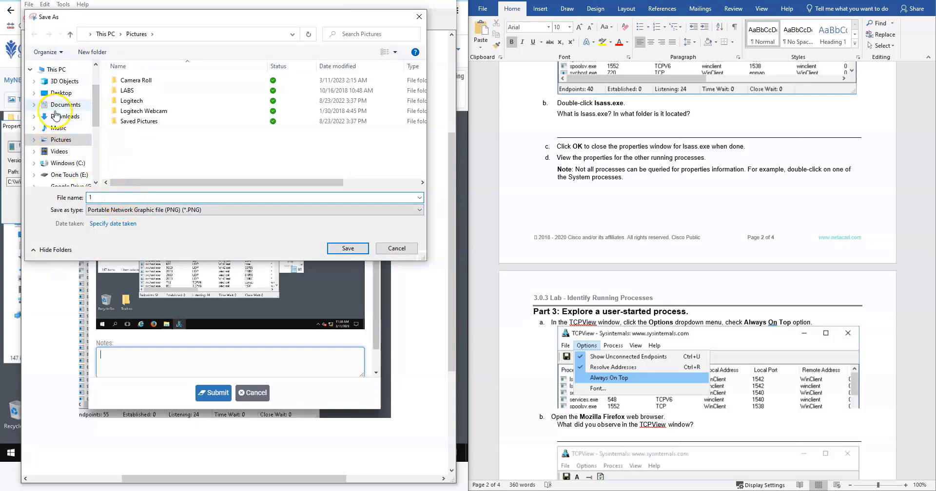
left_click(59, 93)
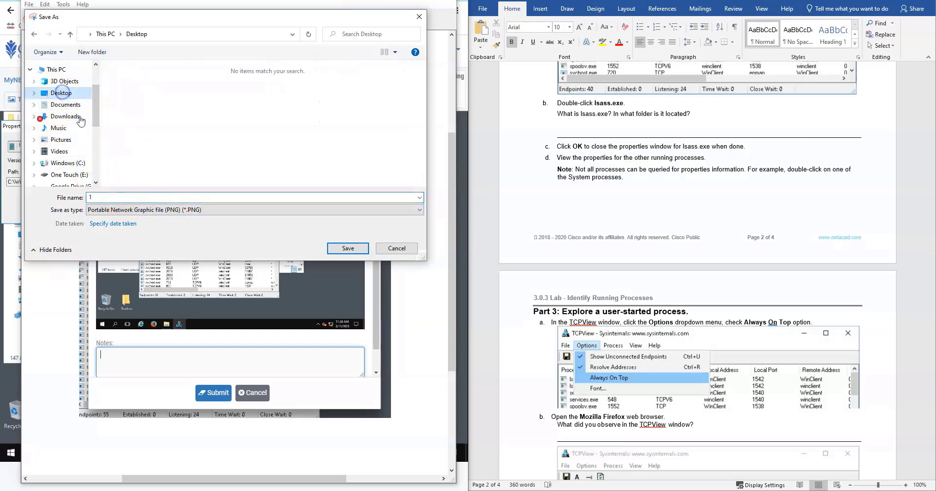
left_click(347, 249)
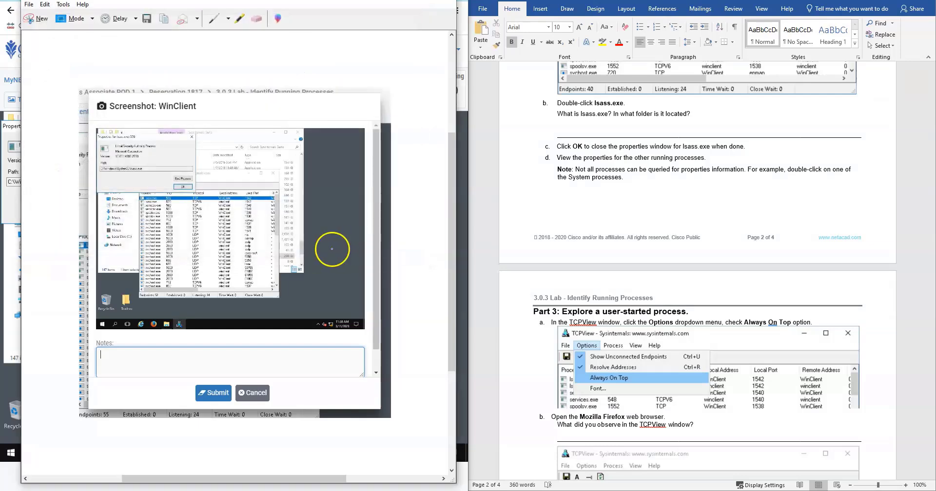
left_click_drag(259, 4, 255, 77)
left_click(445, 82)
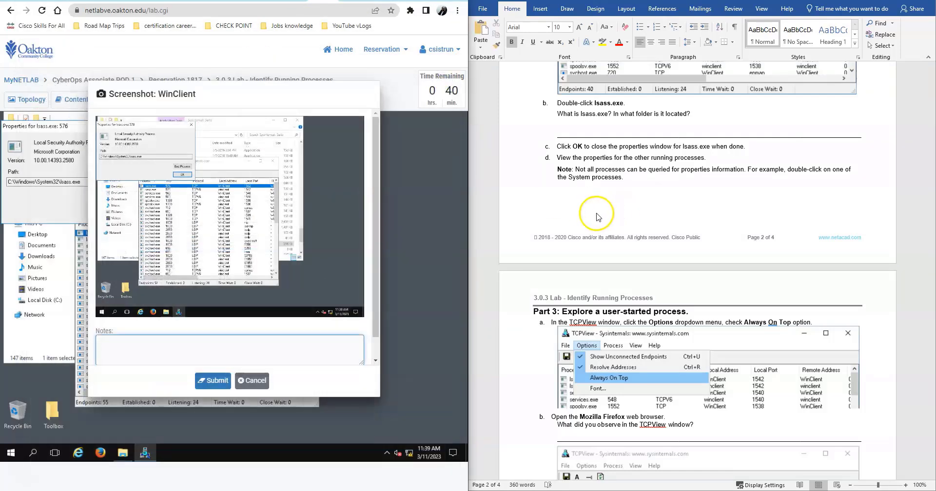
- Add a blank line after 'Double-click lsass.exe.' in Part 2 step b and un-snap Word
scroll(707, 250, "up", 15)
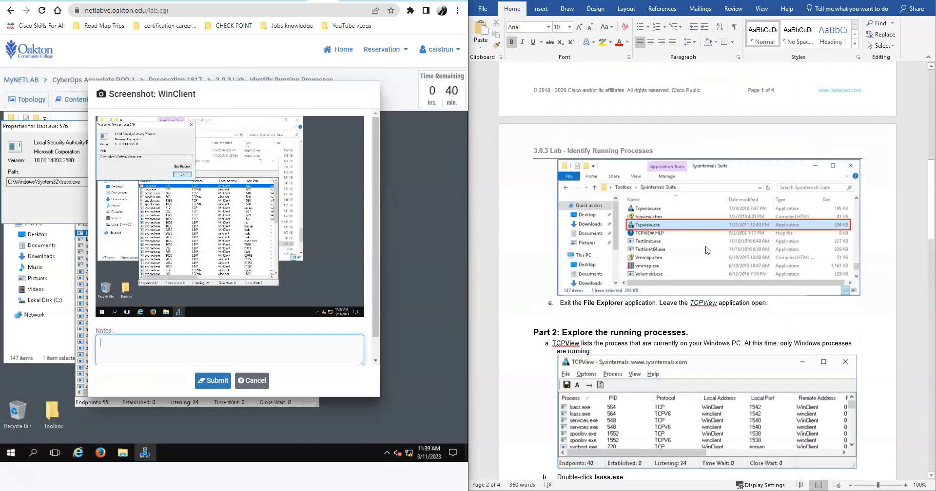
scroll(702, 249, "up", 12)
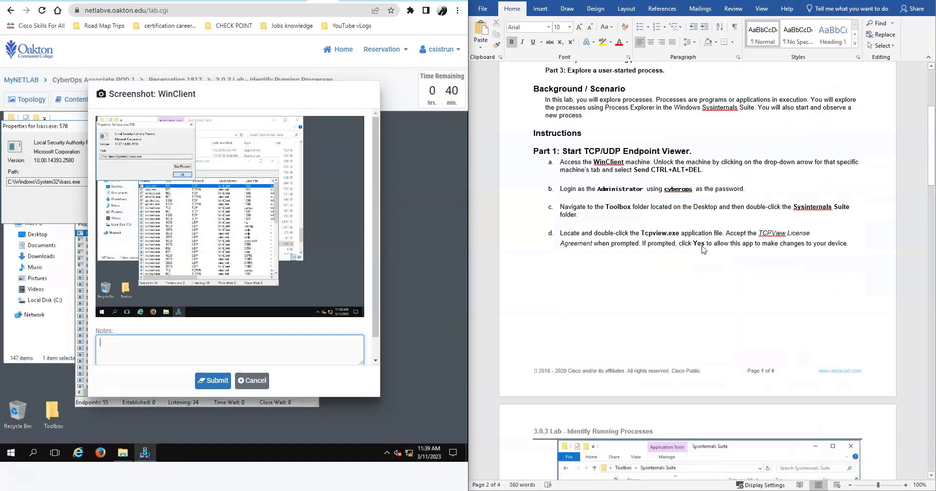
scroll(702, 249, "down", 20)
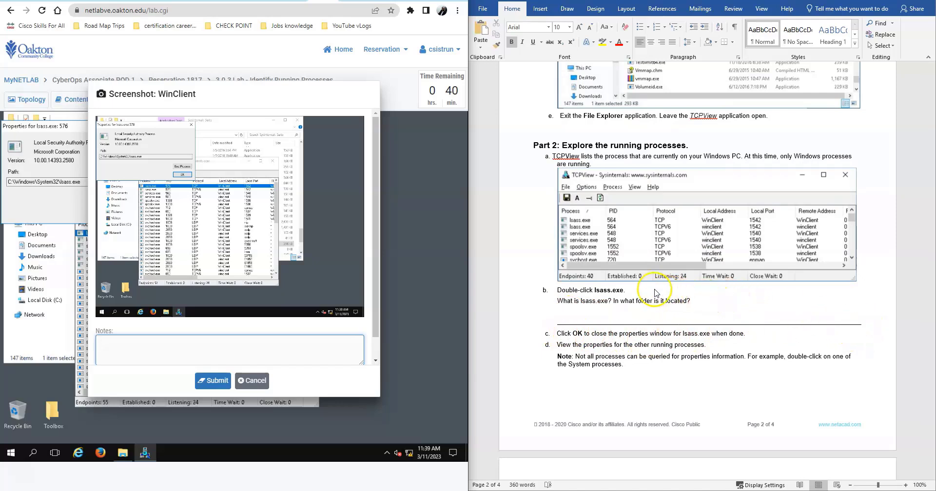
left_click(638, 287)
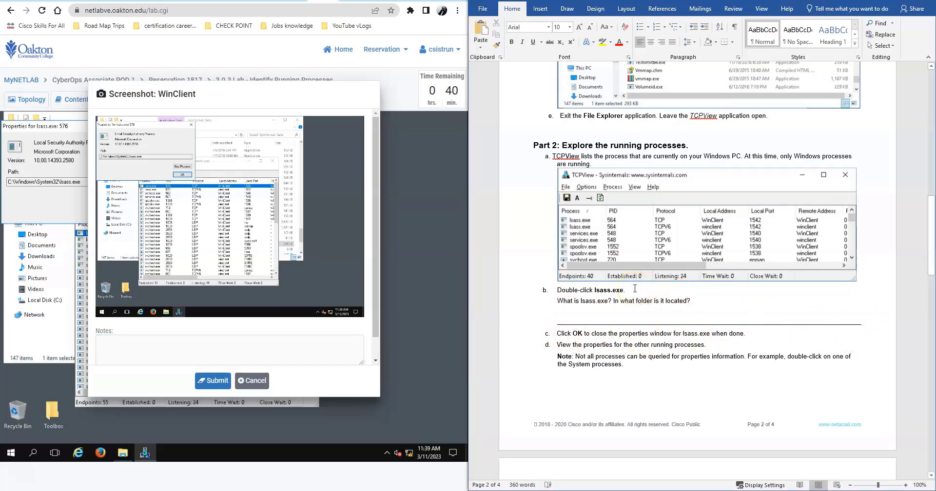
key("Return")
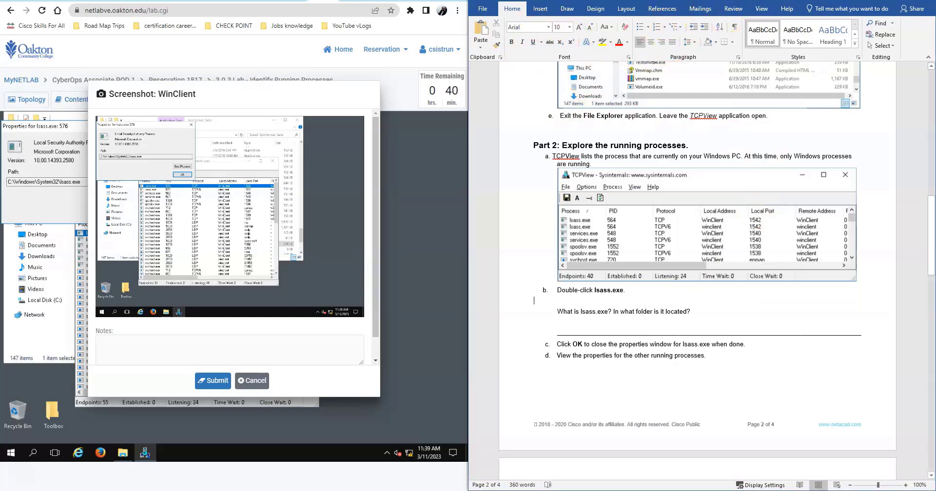
left_click_drag(797, 8, 645, 62)
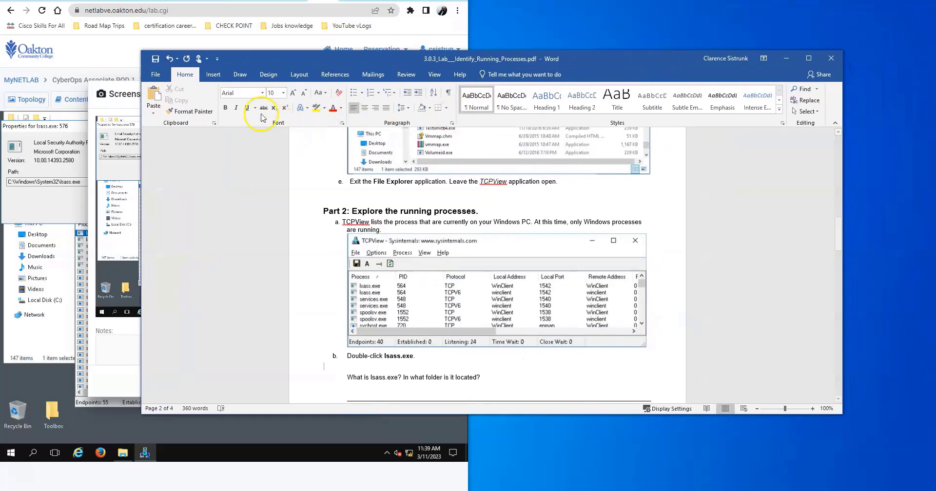
- Insert the 1.PNG picture from the Desktop onto the new line below the lsass.exe step
left_click(213, 74)
left_click(239, 91)
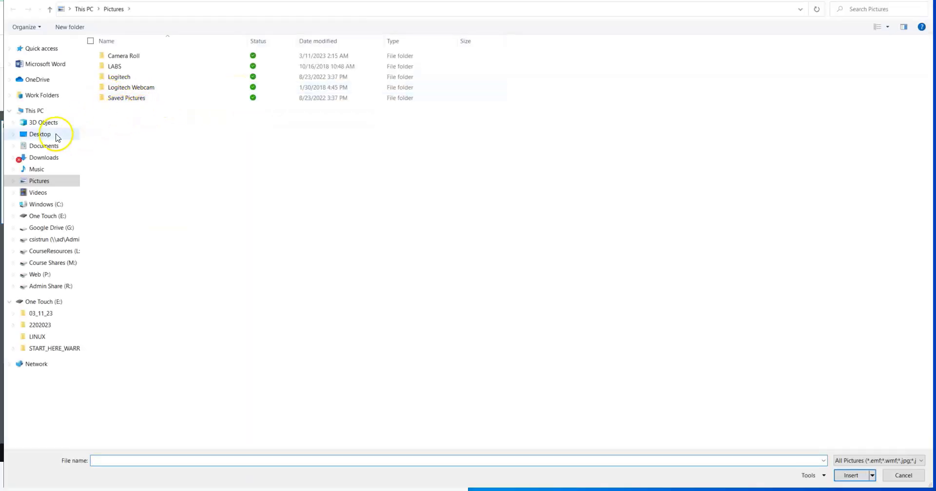
left_click(43, 136)
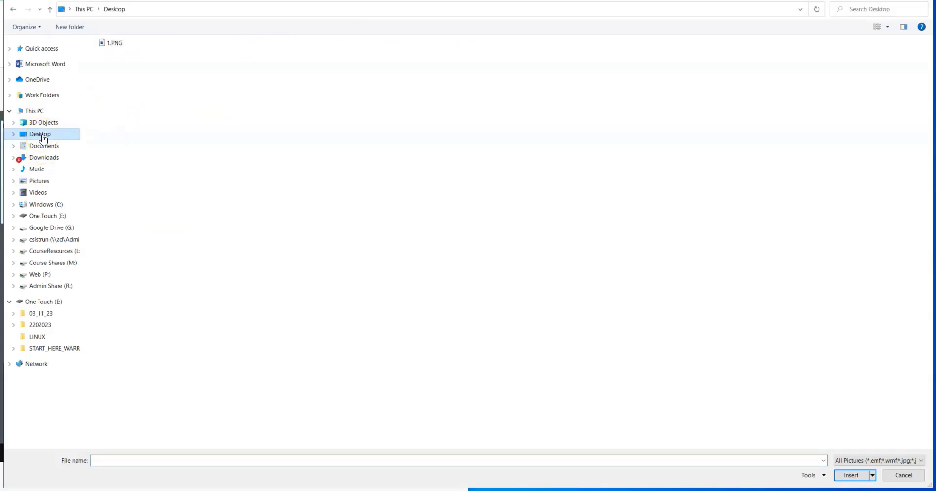
left_click(117, 44)
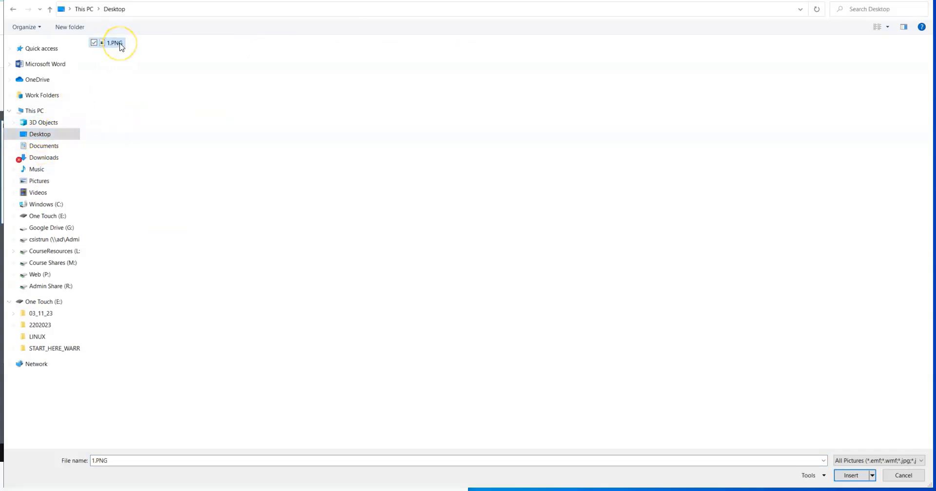
left_click(848, 475)
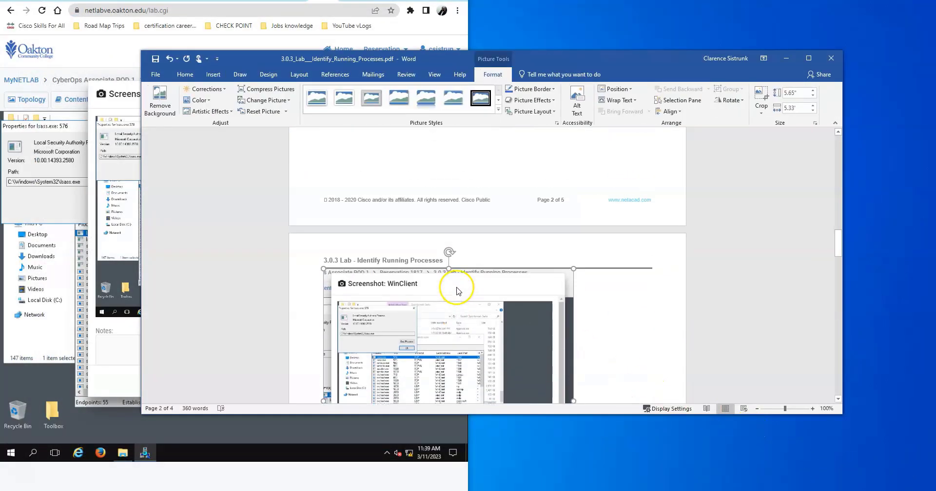
scroll(457, 290, "down", 5)
scroll(505, 294, "up", 3)
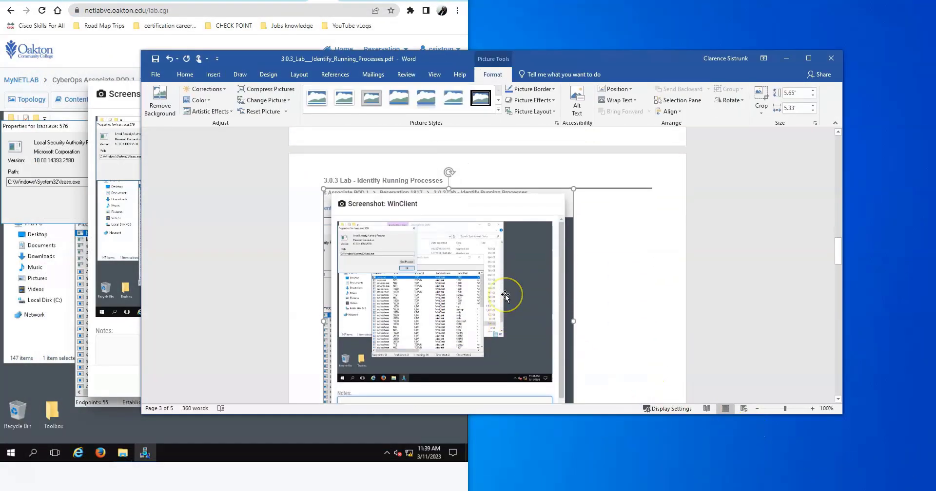
scroll(505, 295, "up", 1)
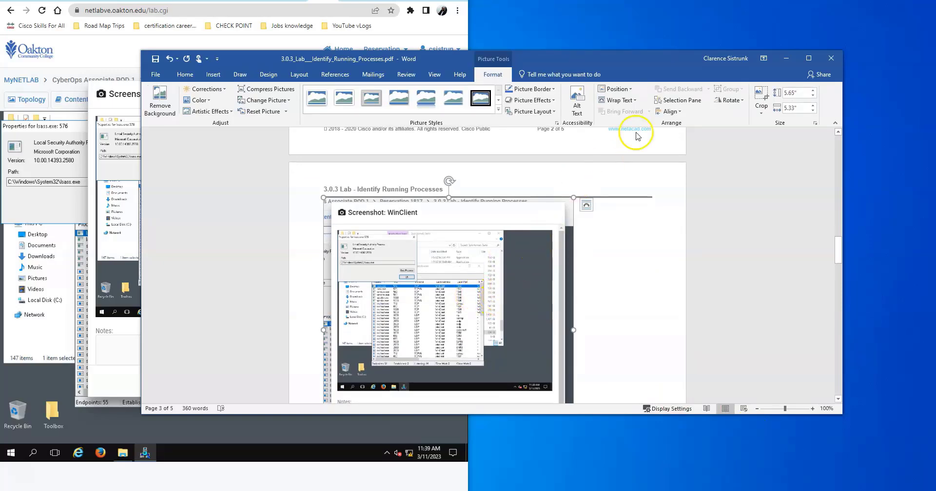
left_click_drag(677, 63, 934, 151)
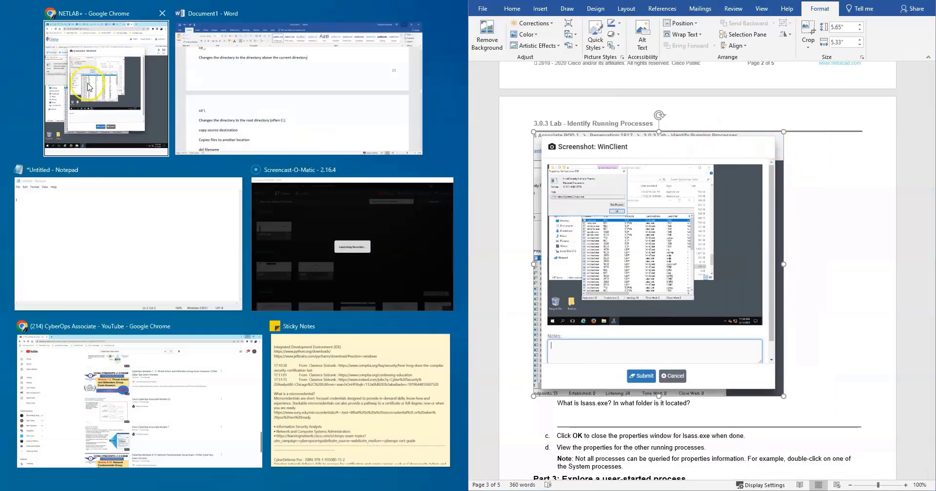
- Snap the NETLAB+ browser to the left half beside Word and submit the WinClient screenshot
left_click(88, 83)
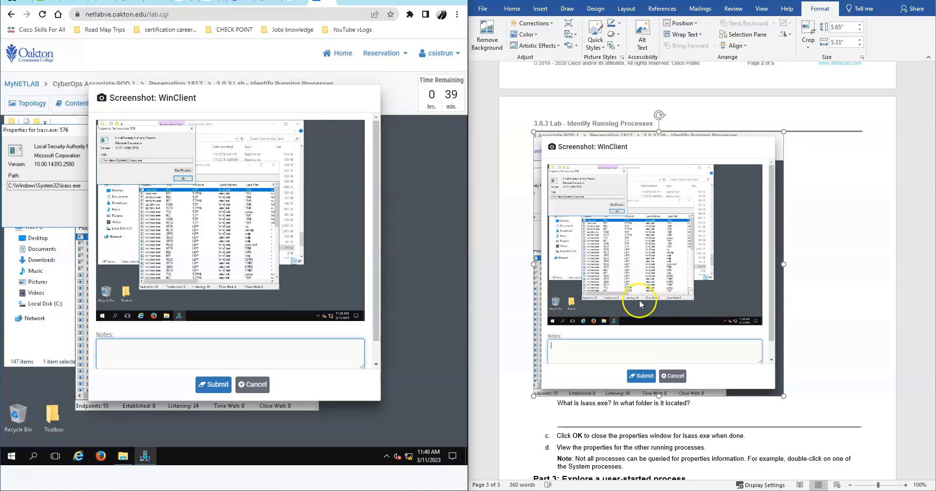
left_click(660, 262)
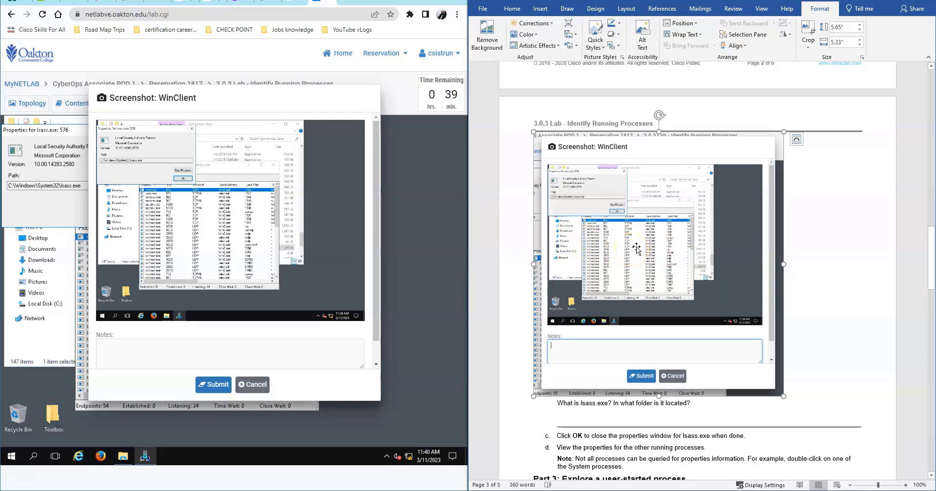
left_click(215, 385)
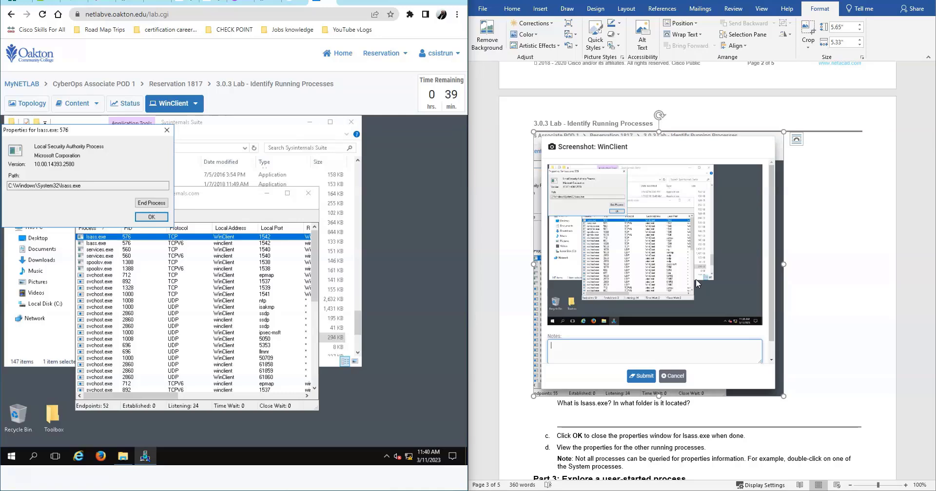
left_click(543, 314)
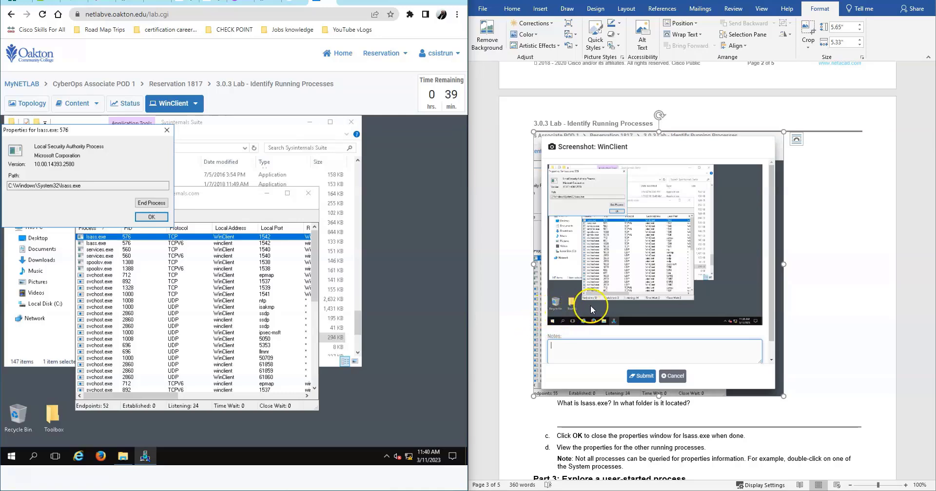